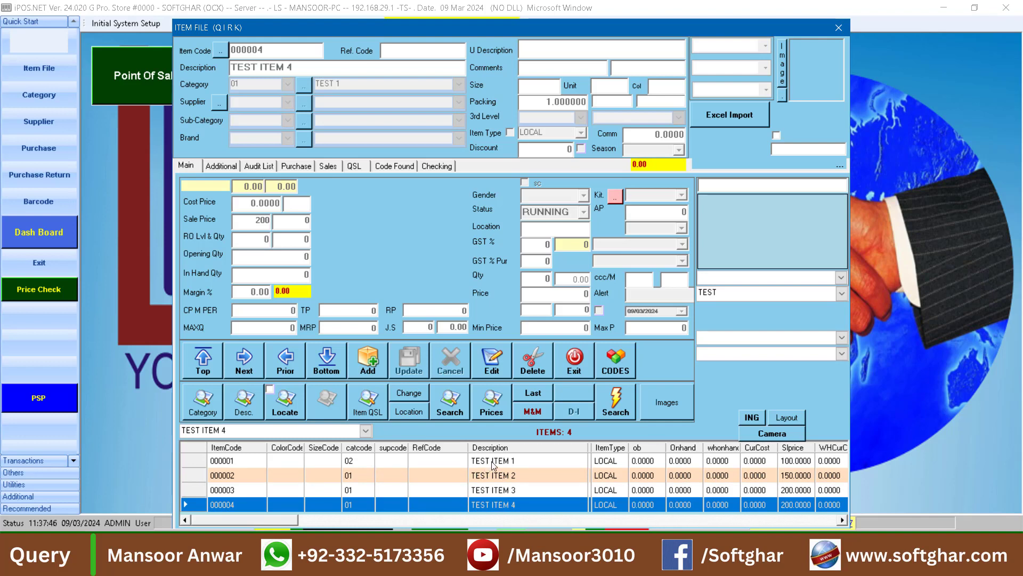
Select TEST ITEM 2 (row 000002) in the Item File list
click(510, 490)
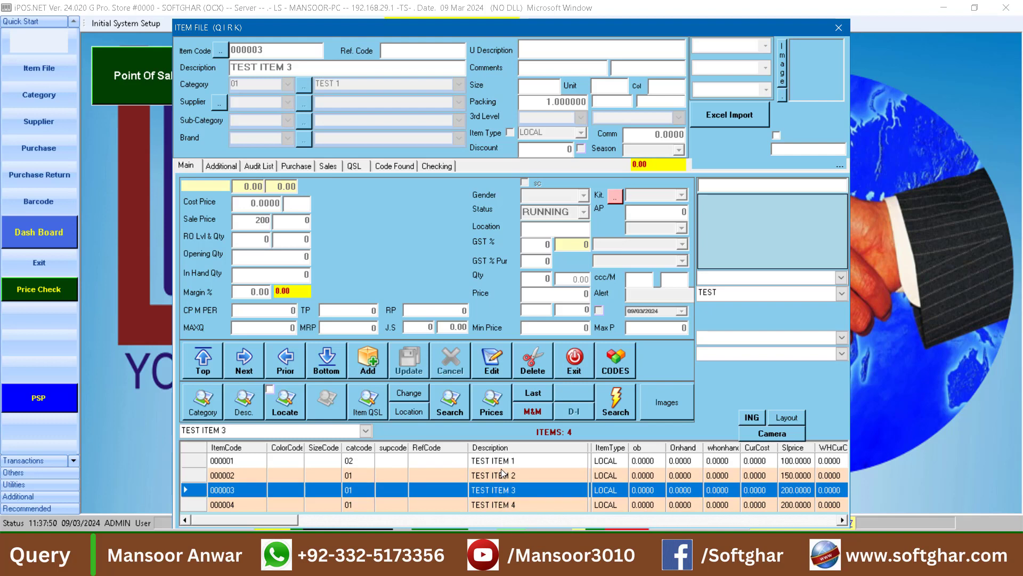
click(506, 475)
click(504, 490)
click(504, 479)
click(504, 485)
click(506, 481)
click(505, 488)
click(506, 481)
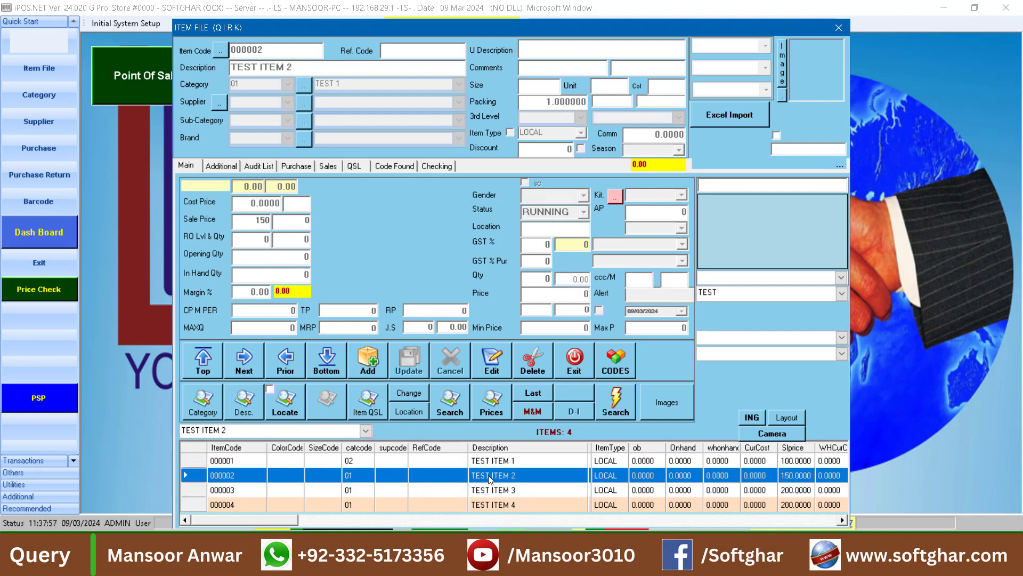
Edit TEST ITEM 2 and set its Item Type to DELETED
click(491, 363)
click(550, 135)
text(DELETED)
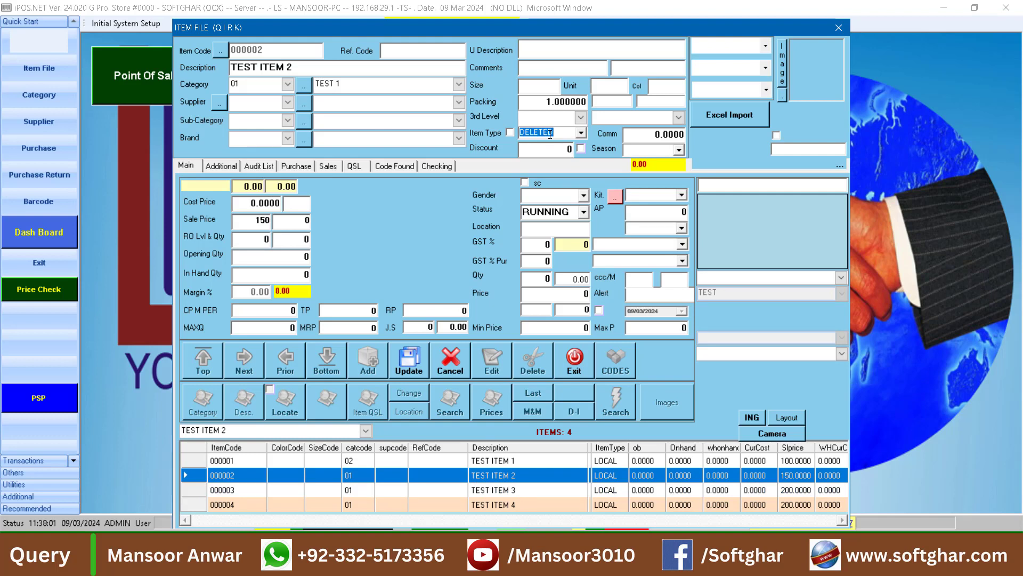
click(582, 133)
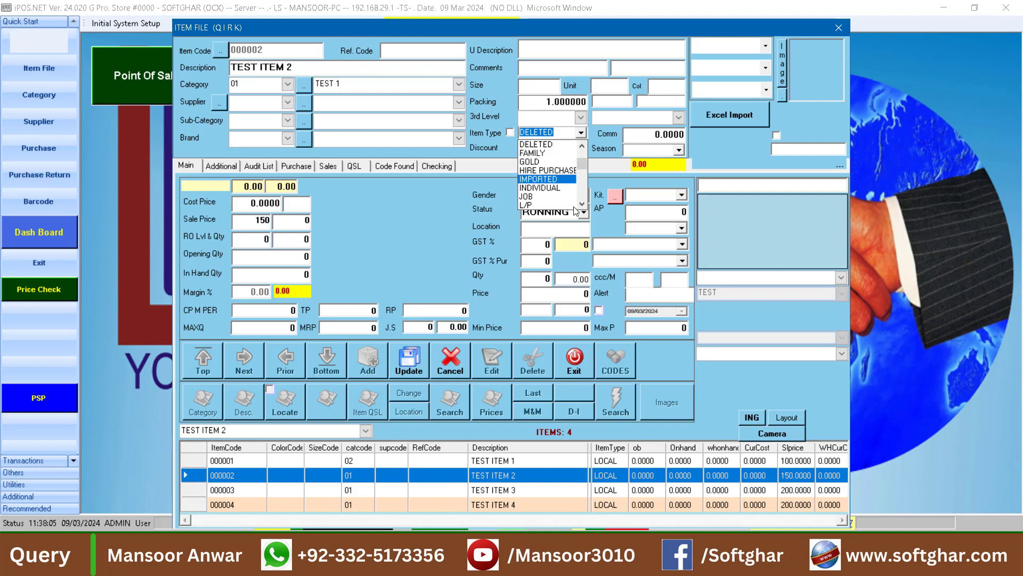
click(555, 146)
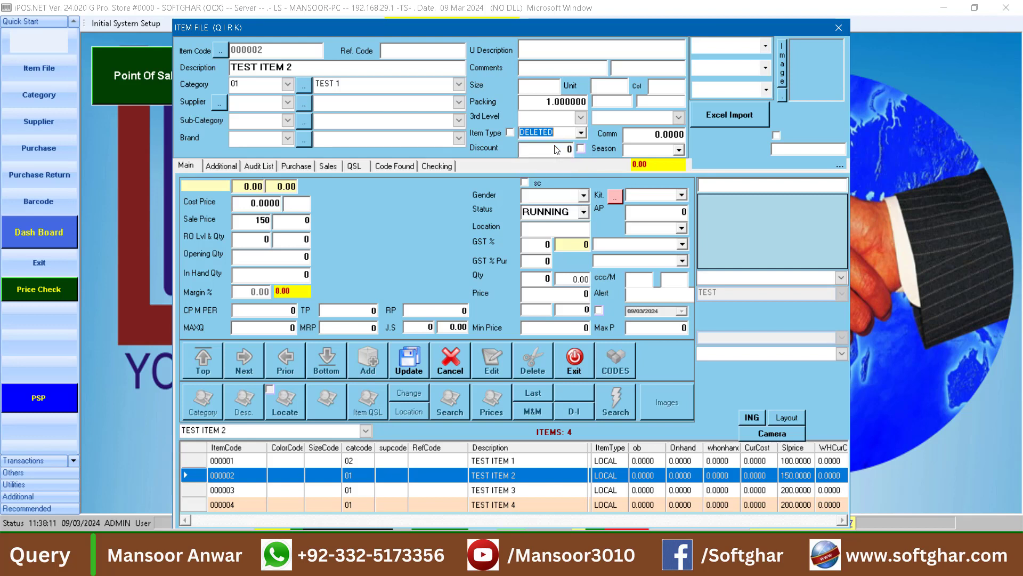
Update the record and review the saved TEST ITEM 2 and TEST ITEM 3 rows
click(400, 362)
click(503, 490)
click(501, 478)
click(501, 490)
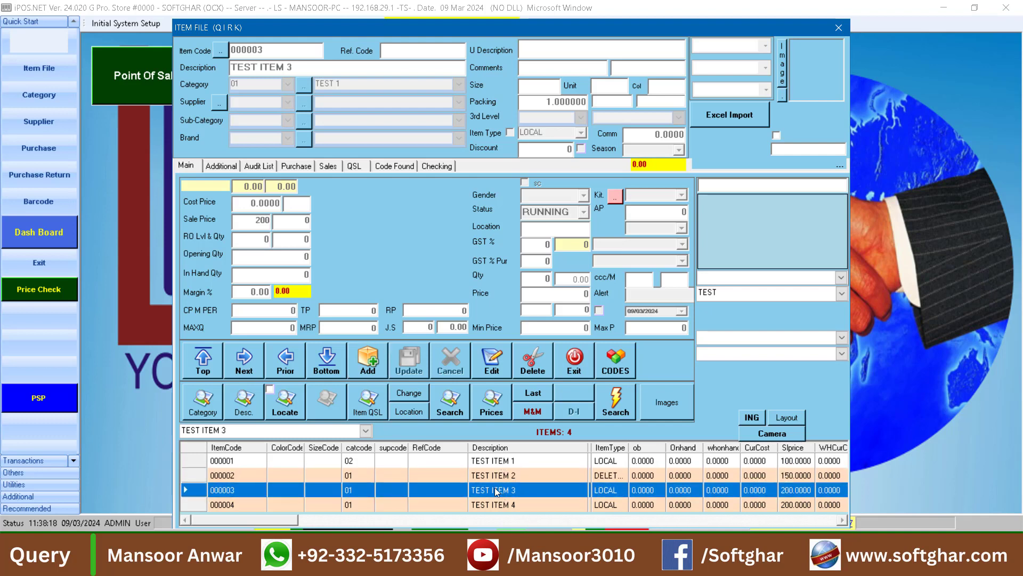
Edit TEST ITEM 3, set Item Type to DELETED with status left RUNNING, and update
click(502, 357)
click(580, 134)
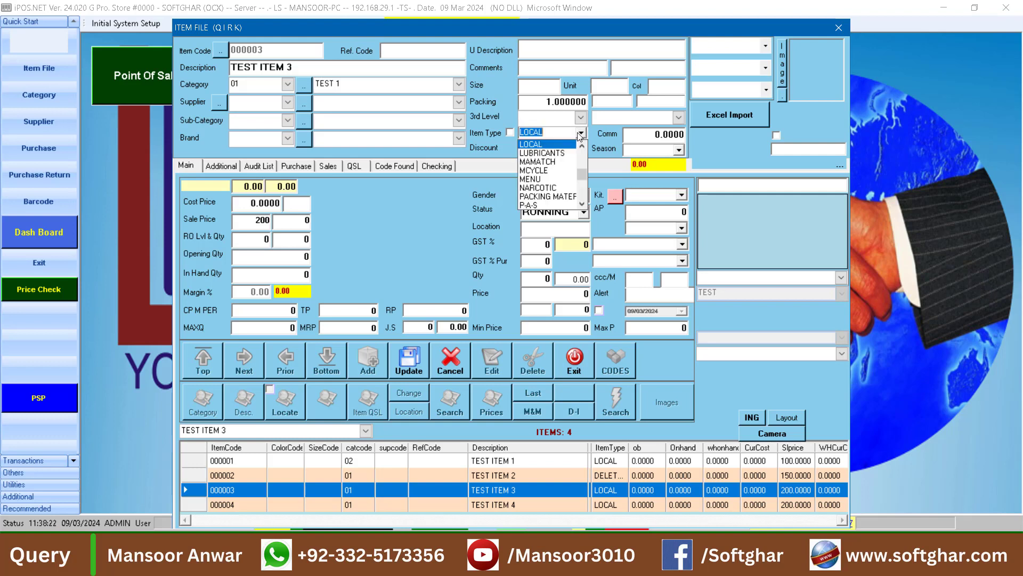
text(DE)
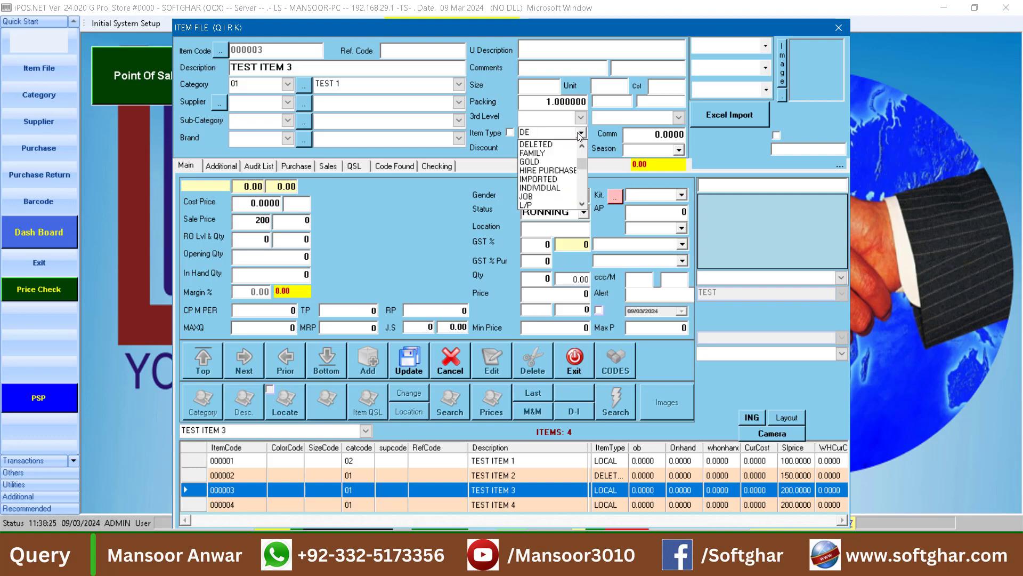
key(Return)
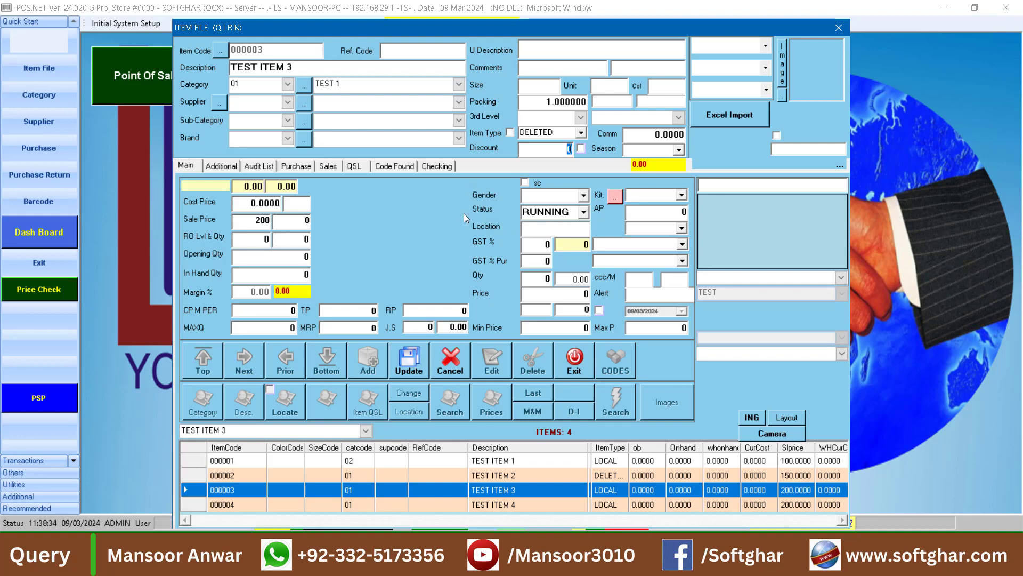
click(583, 212)
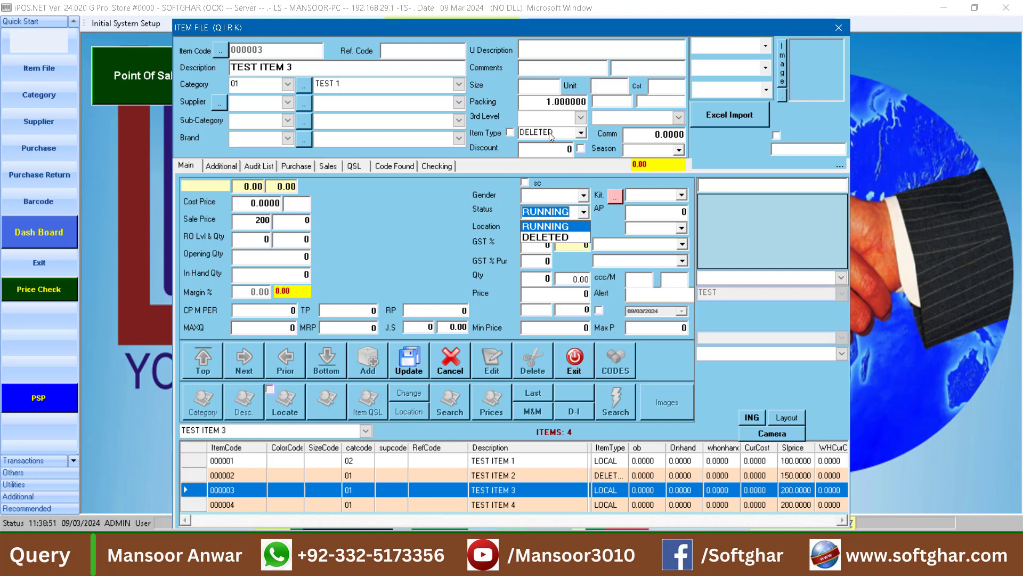
click(413, 363)
click(413, 361)
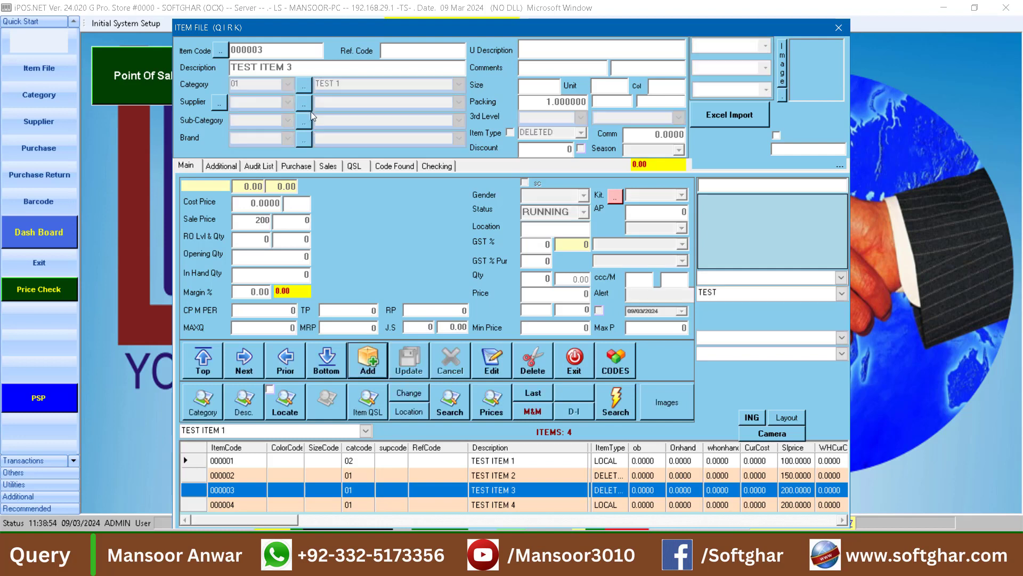
Review the saved TEST ITEM 2 and TEST ITEM 3 records, then close the Item File
click(505, 490)
click(510, 476)
click(509, 491)
click(508, 477)
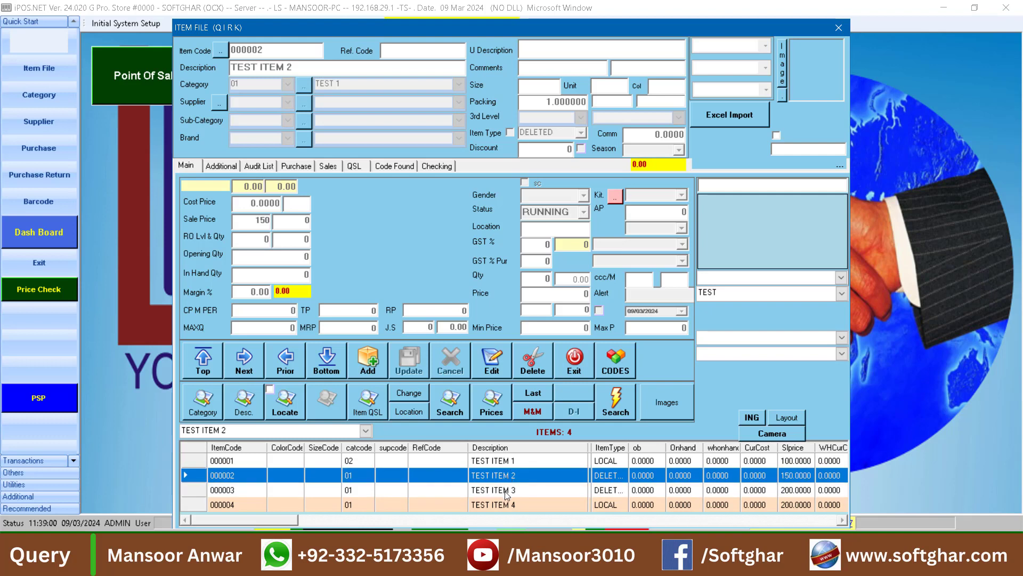
click(507, 491)
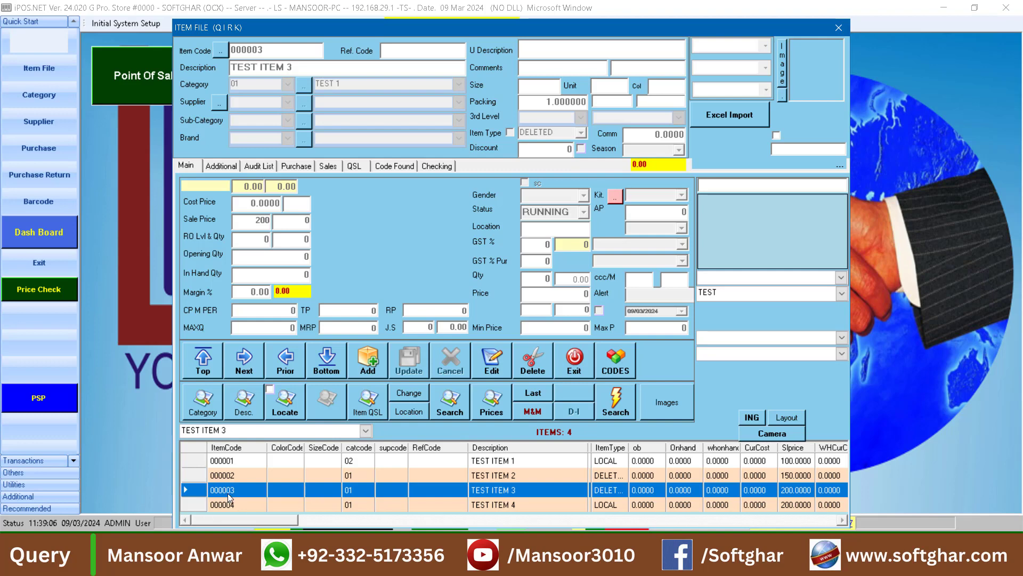
click(585, 357)
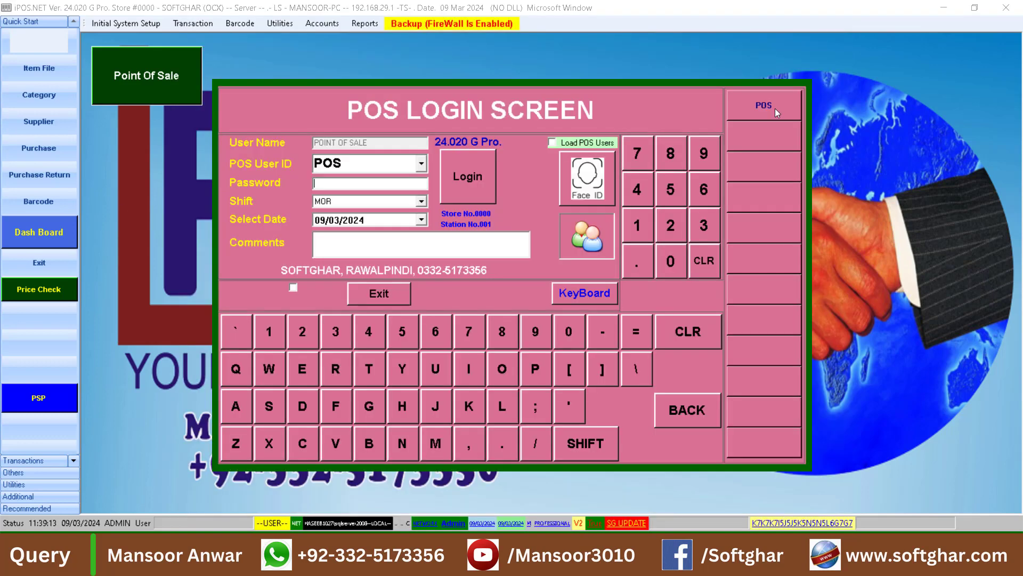
Log into the point-of-sale screen with the POS password
text(*)
text(***)
key(Return)
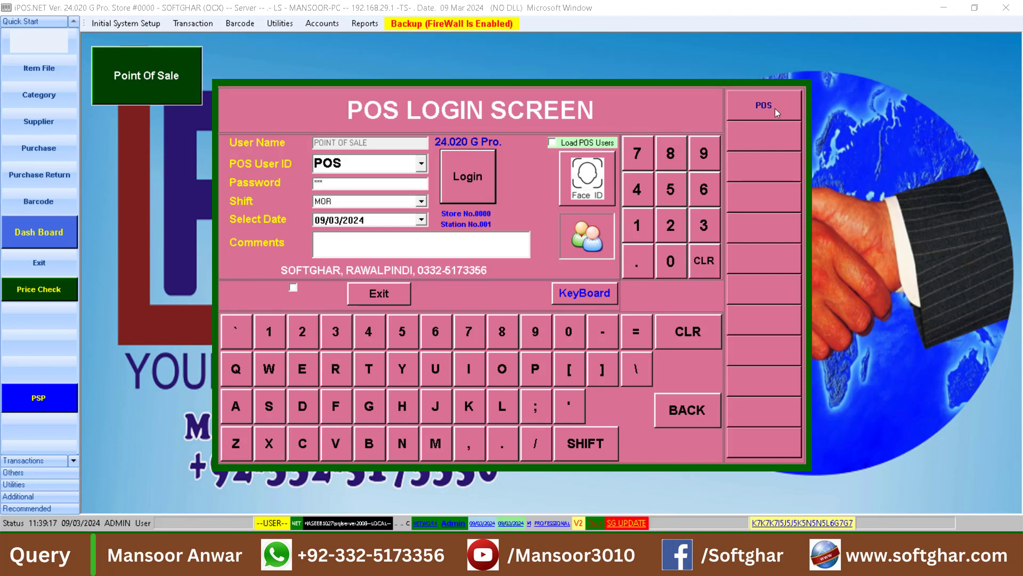
click(478, 189)
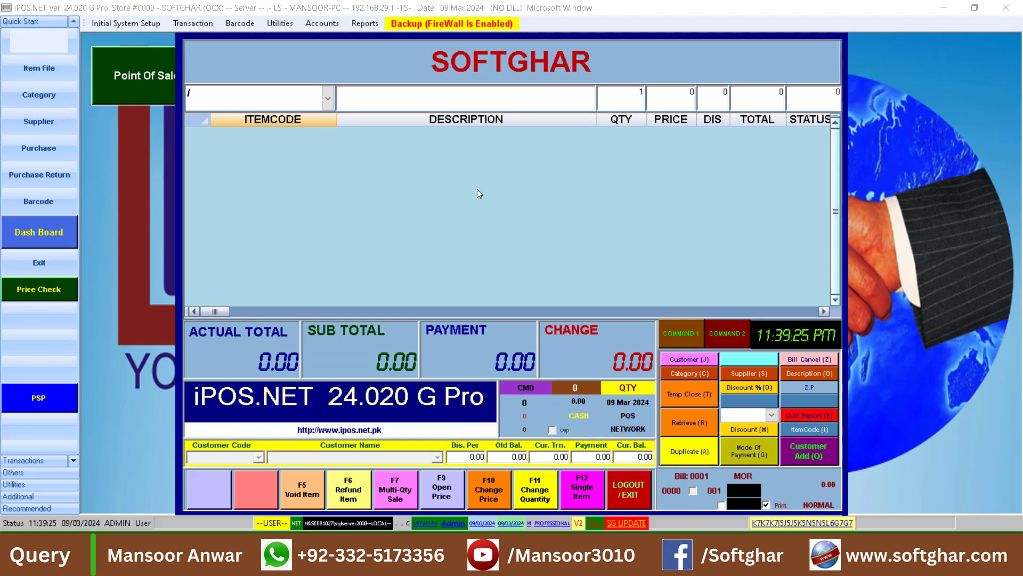
Search all sellable items with '/' and pick item code 000004
text(/)
key(Return)
key(Down)
key(Up)
key(Down)
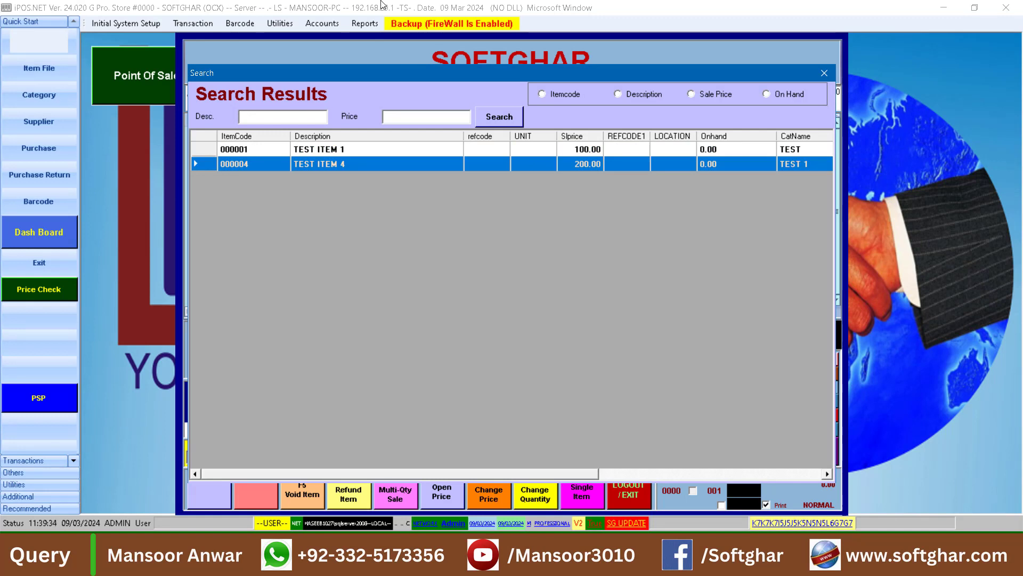
click(823, 74)
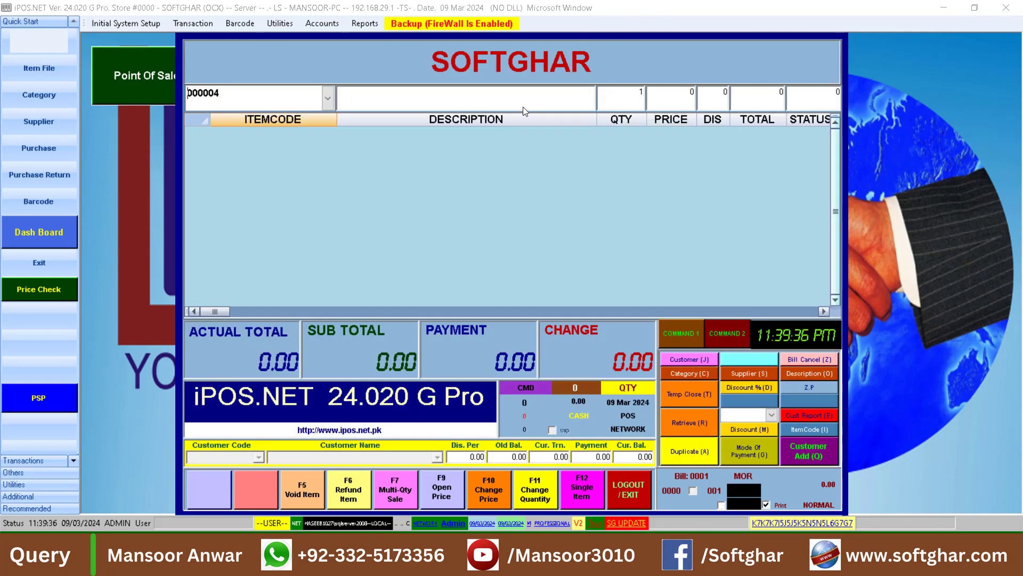
Try selling items 000002 and 000003, dismissing each deleted-item warning
click(259, 92)
key(BackSpace)
text(2)
key(Return)
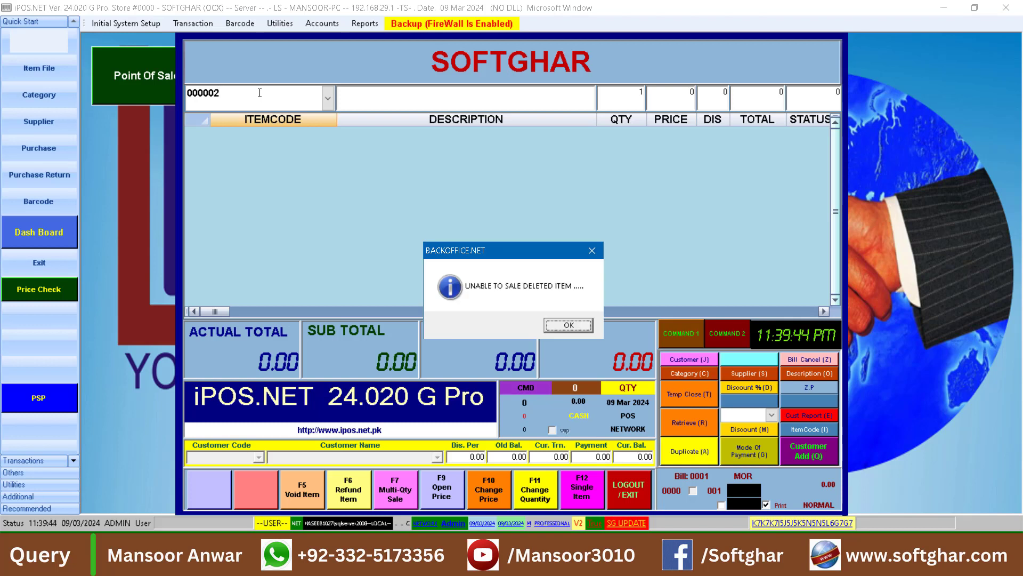
key(Return)
click(259, 93)
key(BackSpace)
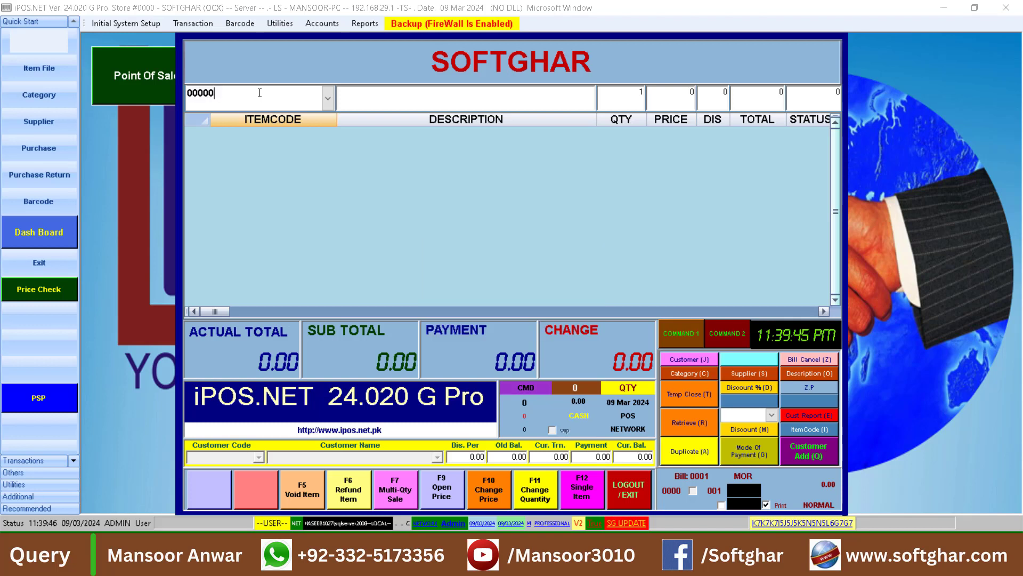
text(3)
key(Return)
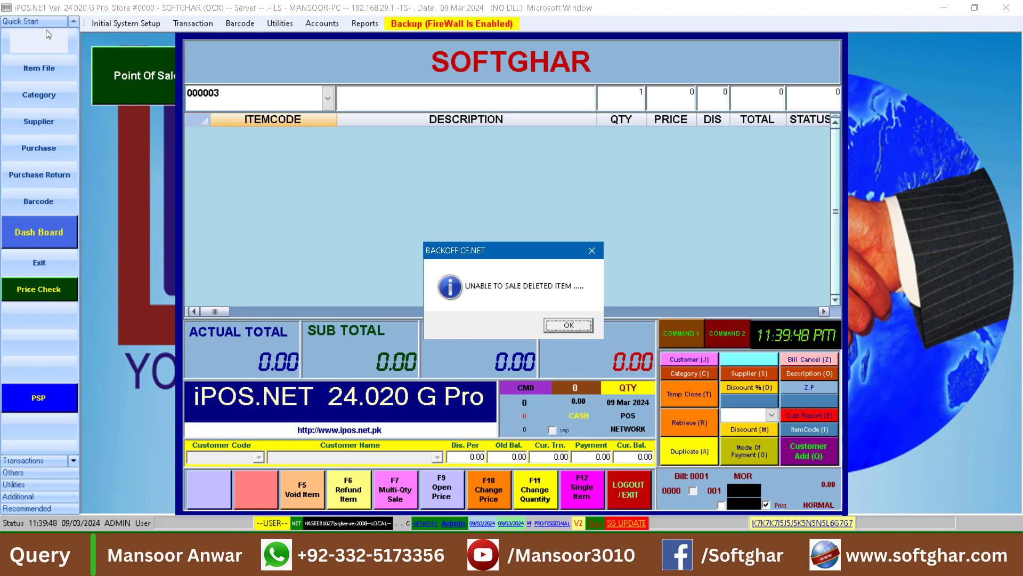
click(569, 325)
Close the POS screen, then abandon the debit note after the missing supplier code errors
click(631, 487)
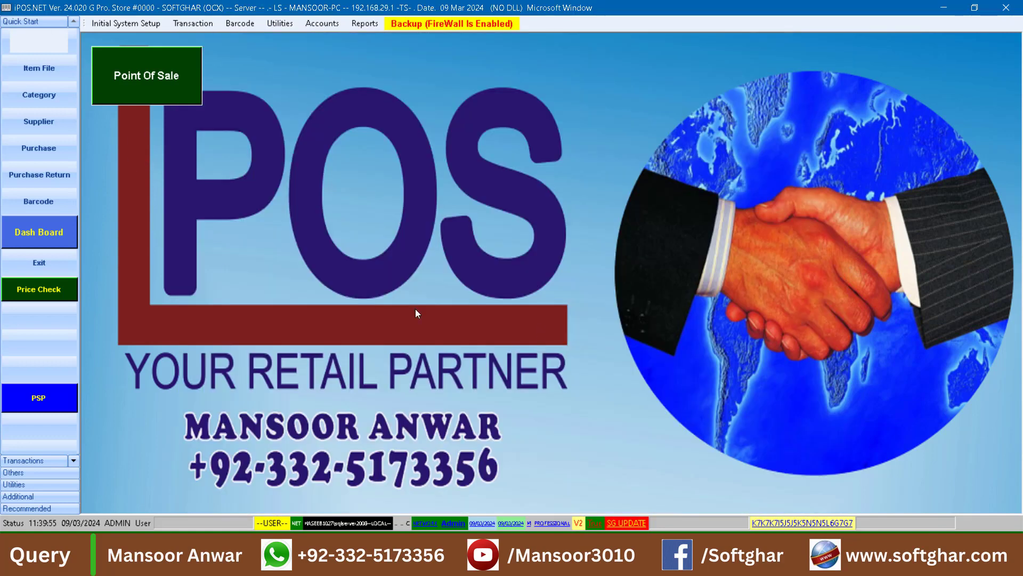
click(49, 143)
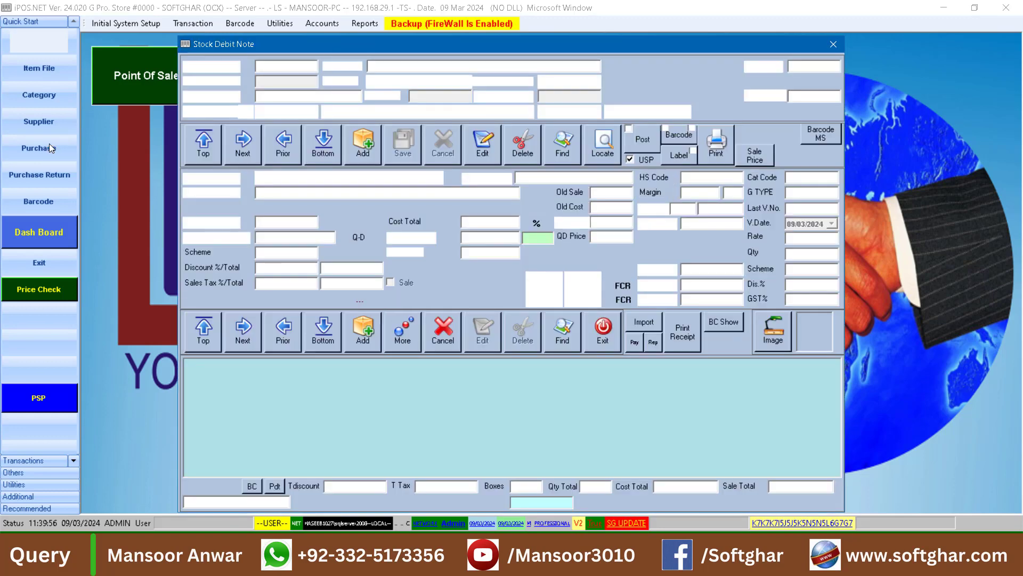
click(567, 324)
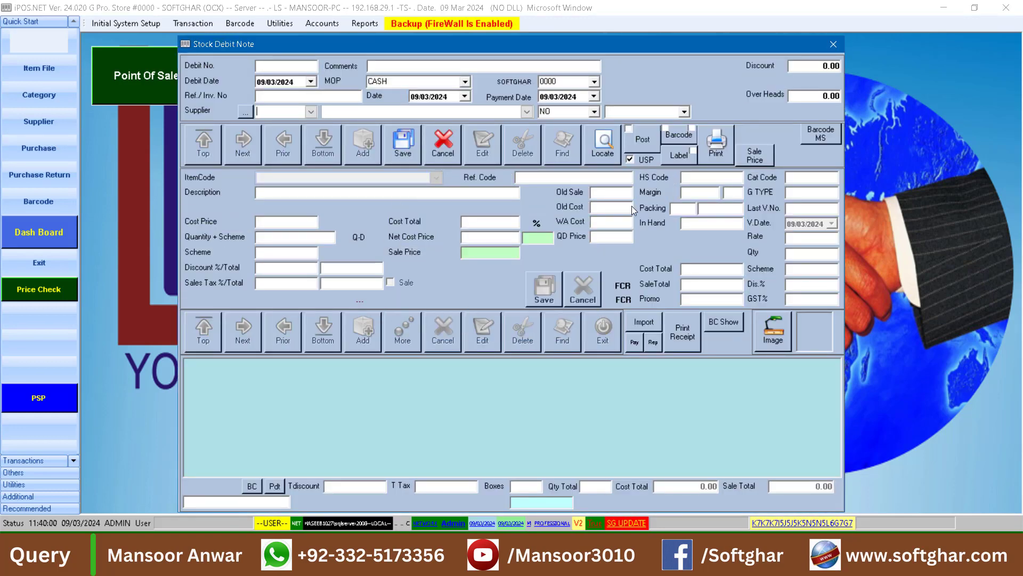
click(579, 323)
click(833, 45)
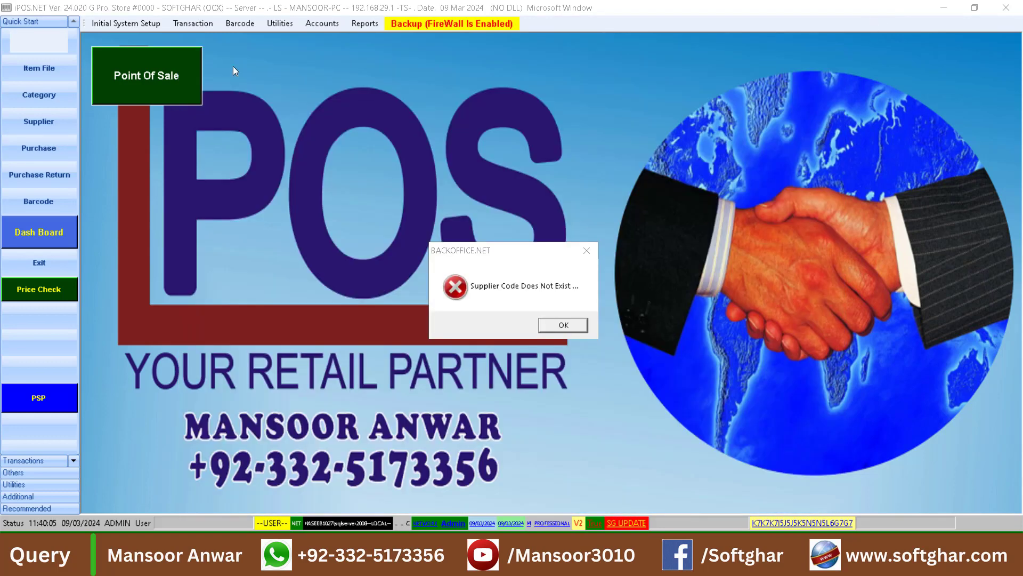
click(556, 322)
Add a new supplier named TEST (code 001), then reopen the stock debit note entry
click(37, 122)
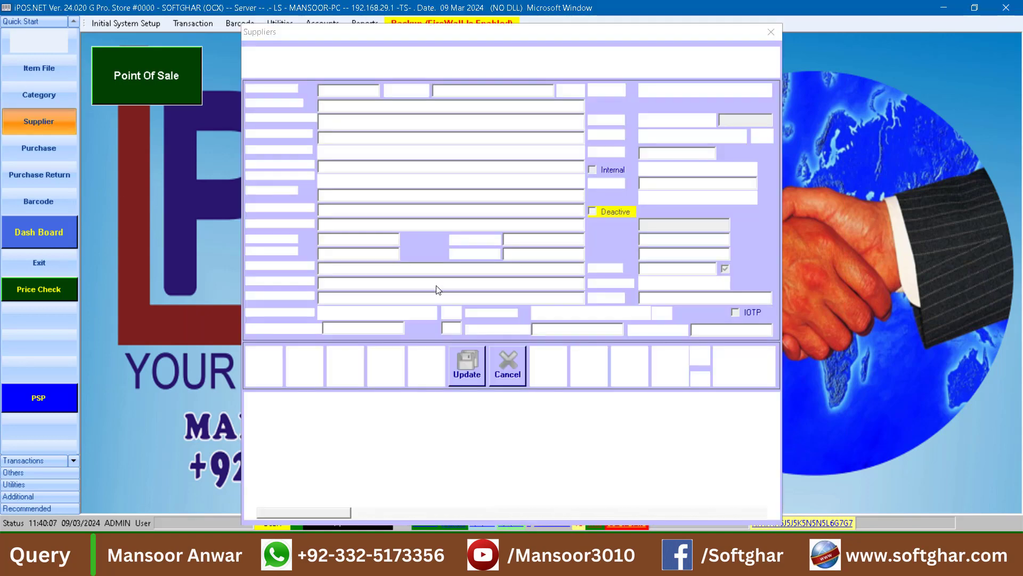
click(435, 352)
click(345, 109)
text(TEST)
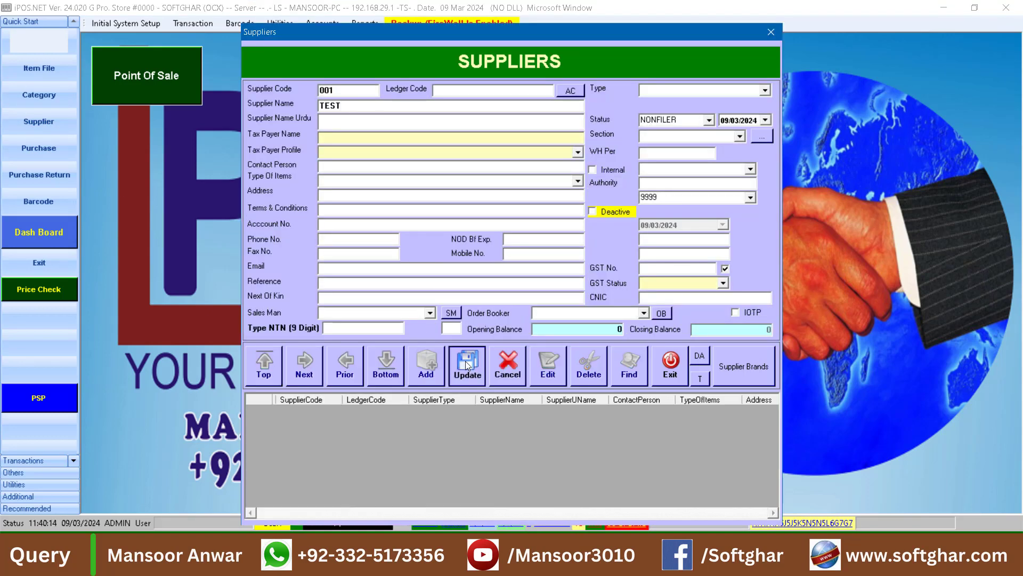
click(467, 367)
click(539, 322)
click(655, 373)
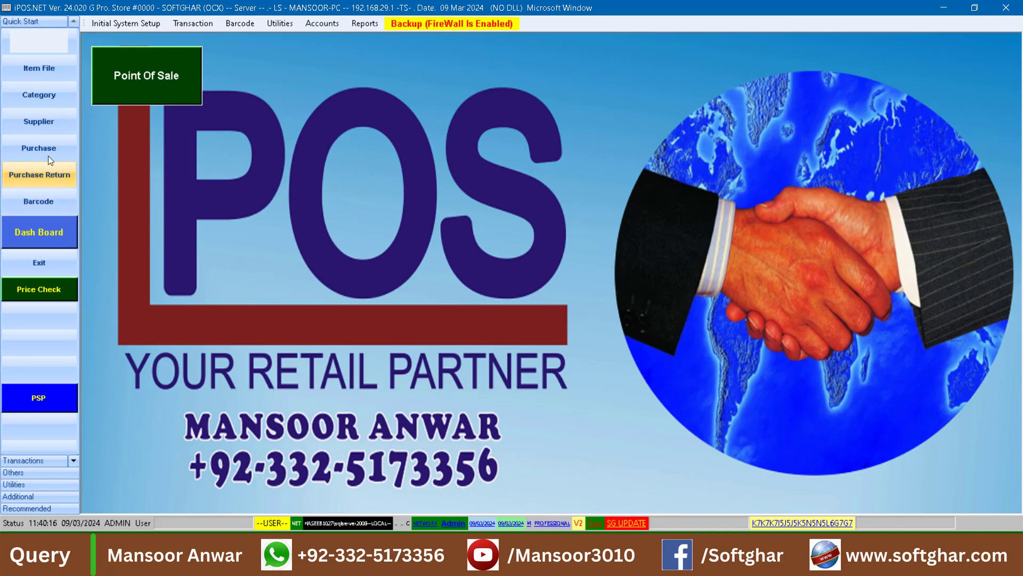
click(39, 175)
Create debit note 000001 for supplier TEST and start a new item line
click(363, 143)
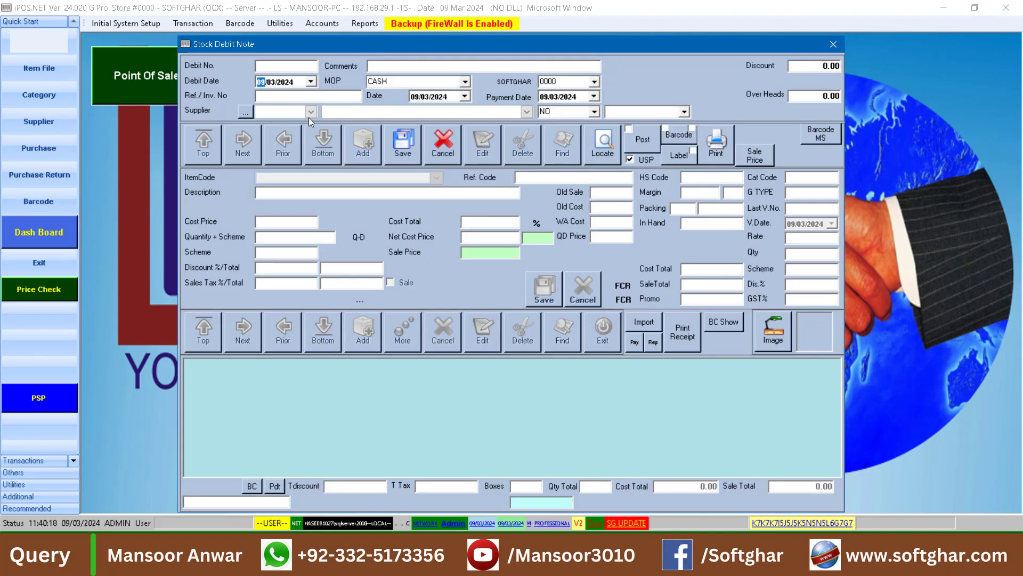
click(417, 148)
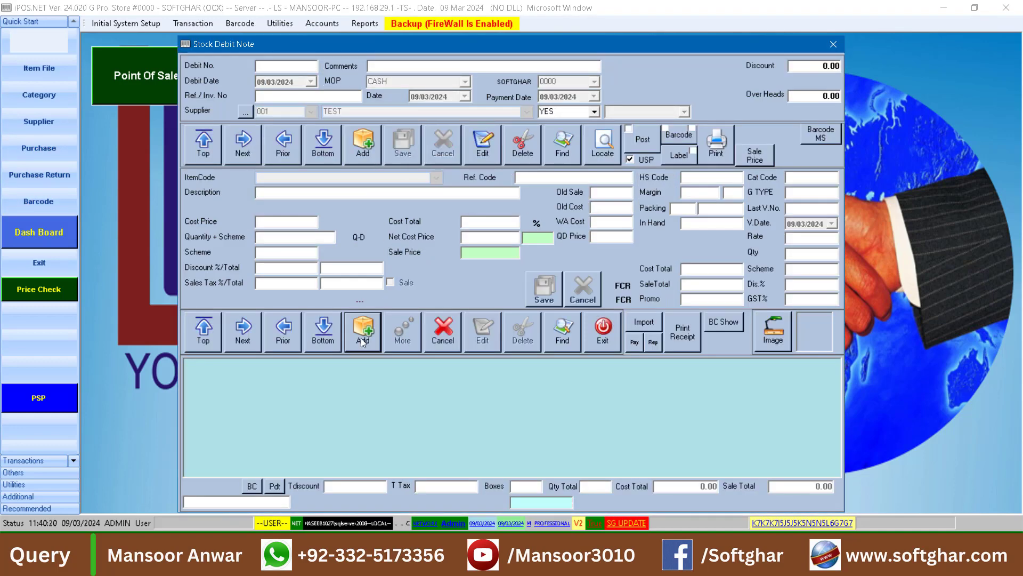
click(362, 332)
Search the available items and choose TEST ITEM 1 from the results
key(Return)
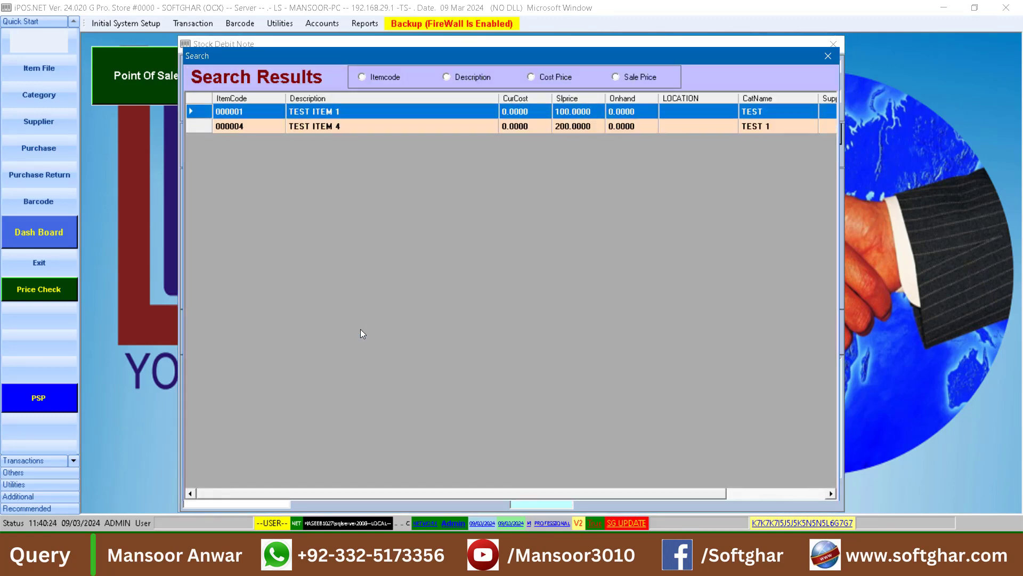
key(Down)
key(Up)
key(Down)
key(Up)
key(Down)
key(Up)
key(Down)
key(Up)
key(Return)
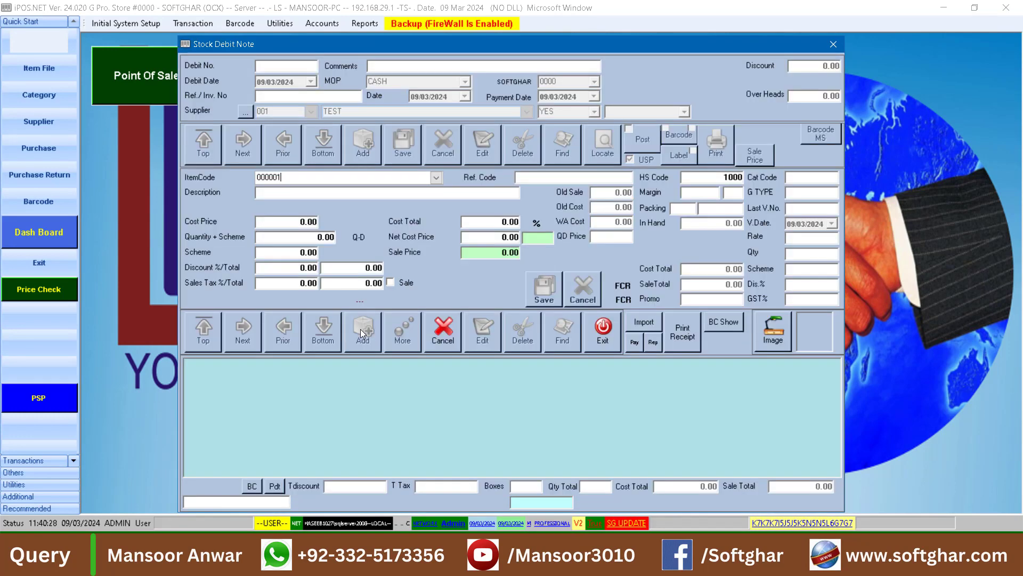
Correct the item code to 000001, enter cost 50 and quantity 2, and save the line
text(2)
key(Return)
key(Return)
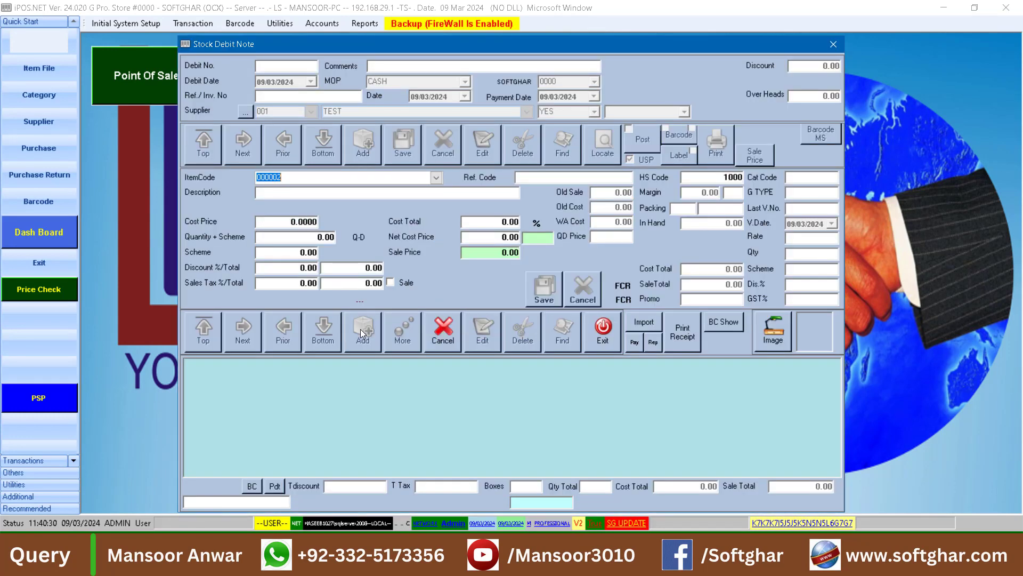
key(Right)
key(BackSpace)
text(1)
key(Return)
text(50)
key(Return)
text(2)
key(Return)
key(Return)
key(Return)
key(Return)
key(Return)
key(Return)
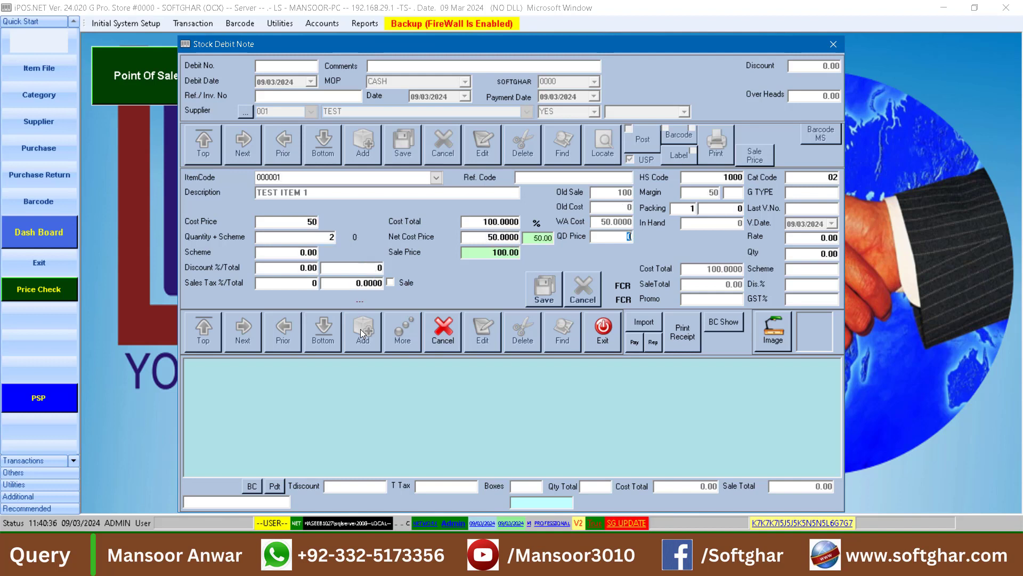
Enter item code 000003 for another line after the add-more-items prompt
key(Return)
key(Right)
key(BackSpace)
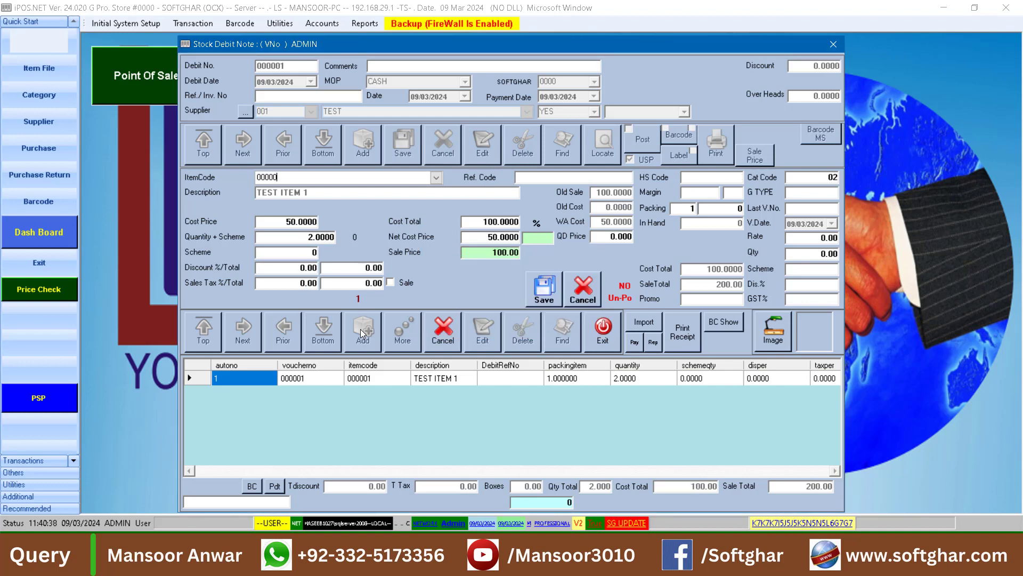
text(3)
key(Return)
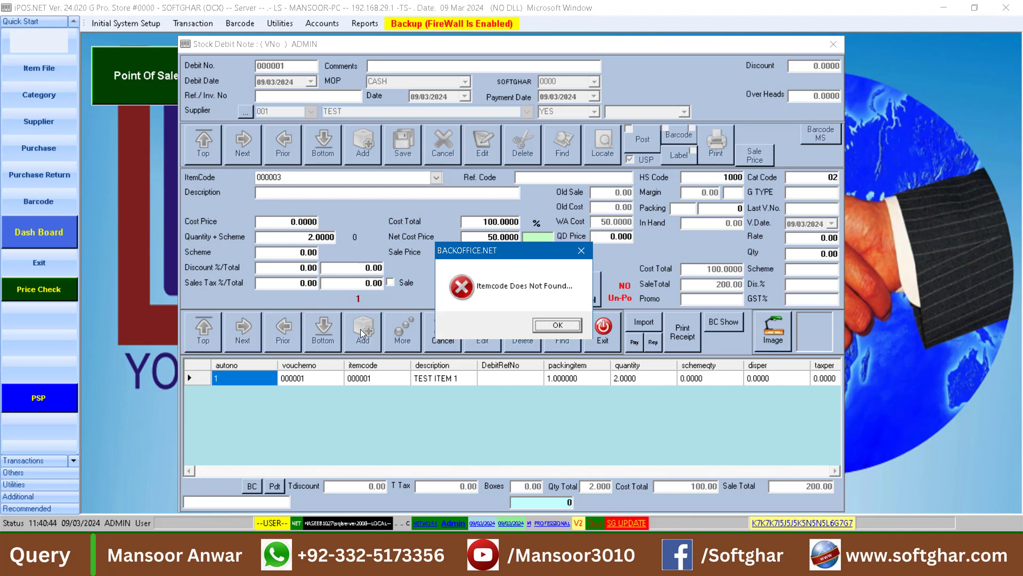
Dismiss the item-not-found errors for code 000003 and leave the debit note
key(Return)
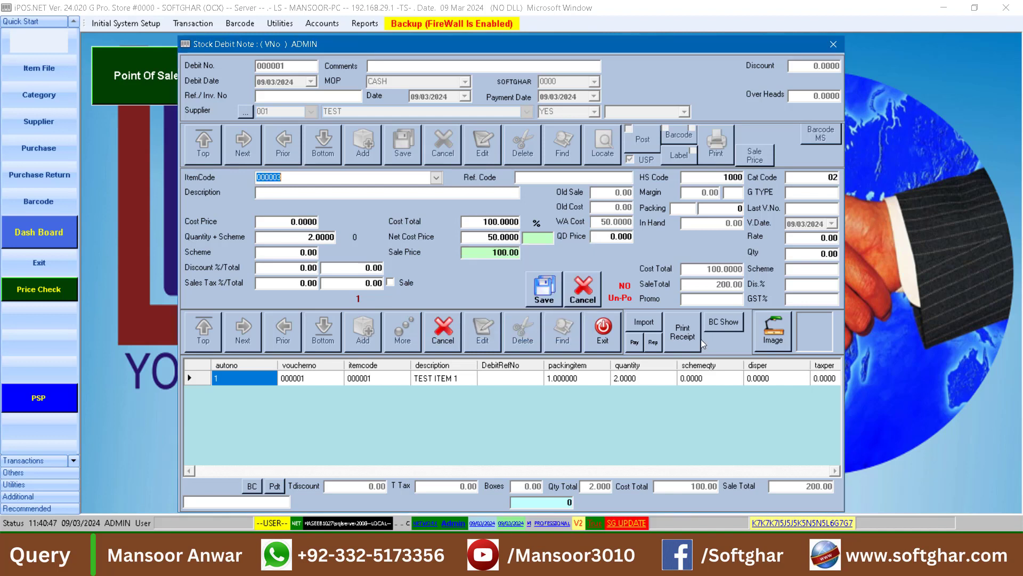
key(Return)
click(561, 323)
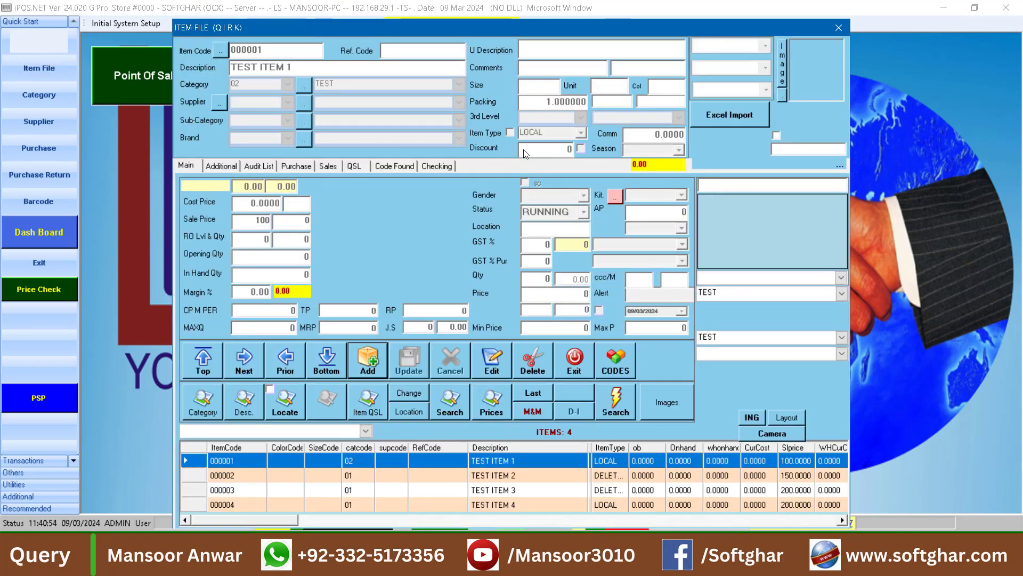
View items 000002 to 000004 in the Item File, confirming TEST ITEM 2 is DELETED, then close it
click(493, 476)
click(490, 490)
click(487, 506)
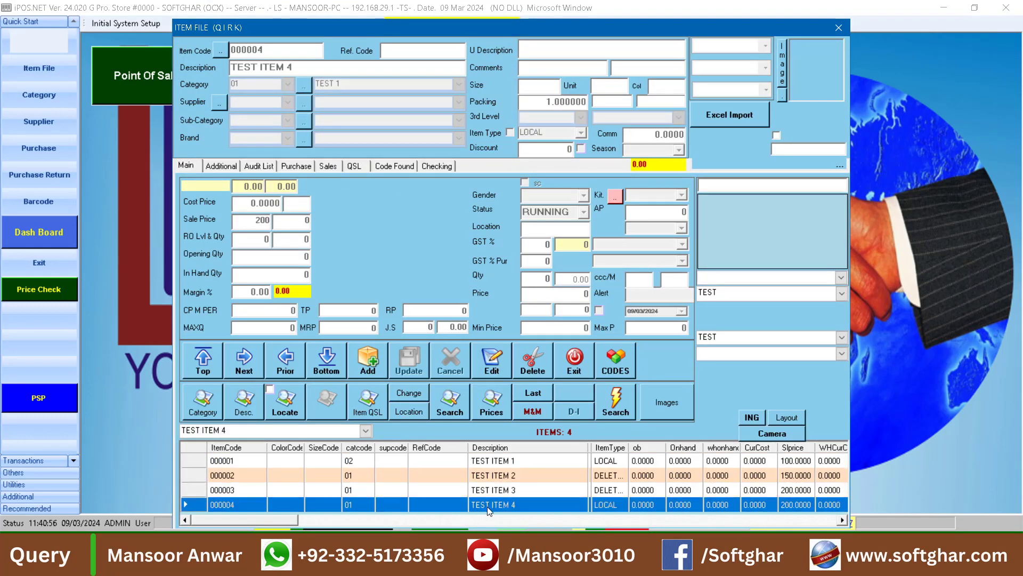
click(493, 474)
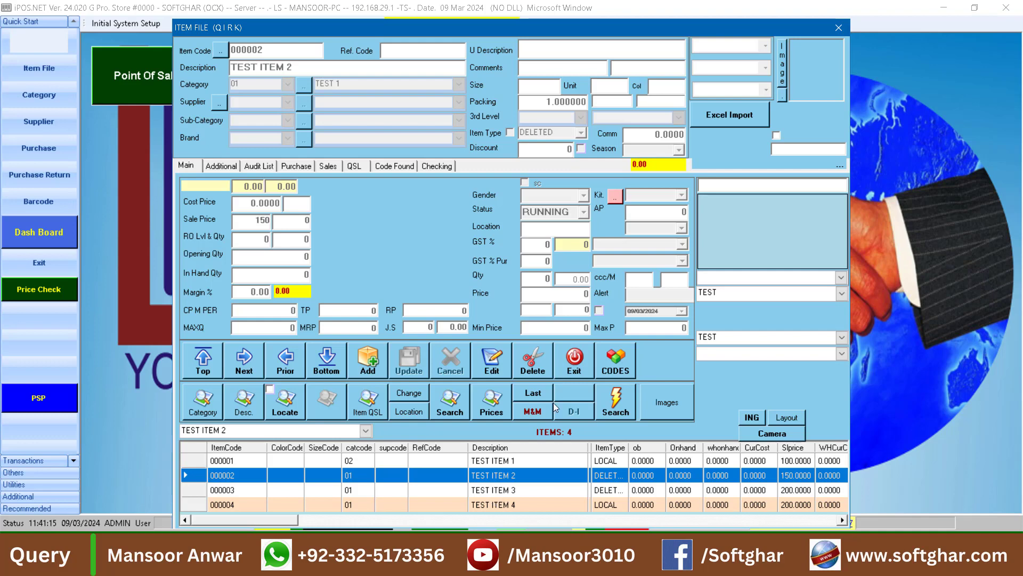
click(574, 364)
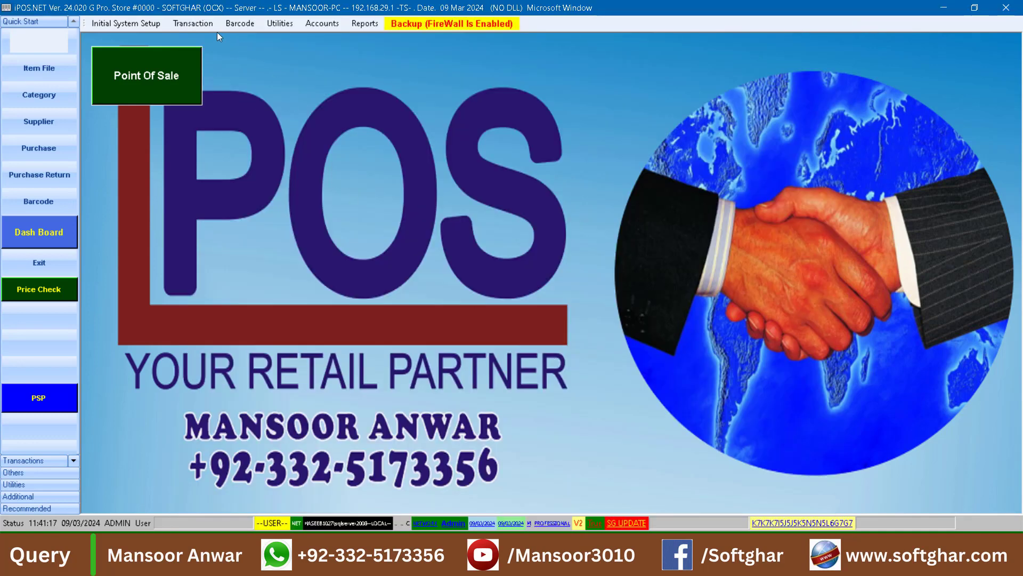
Open Change Item Parameters and list items for category 01 TEST 1, then 02 TEST
click(193, 23)
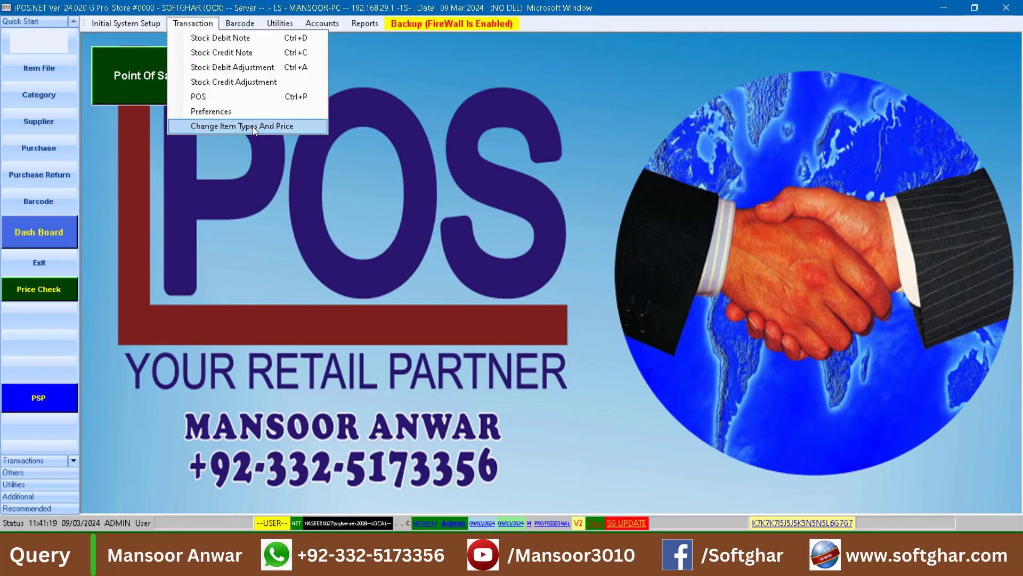
click(289, 129)
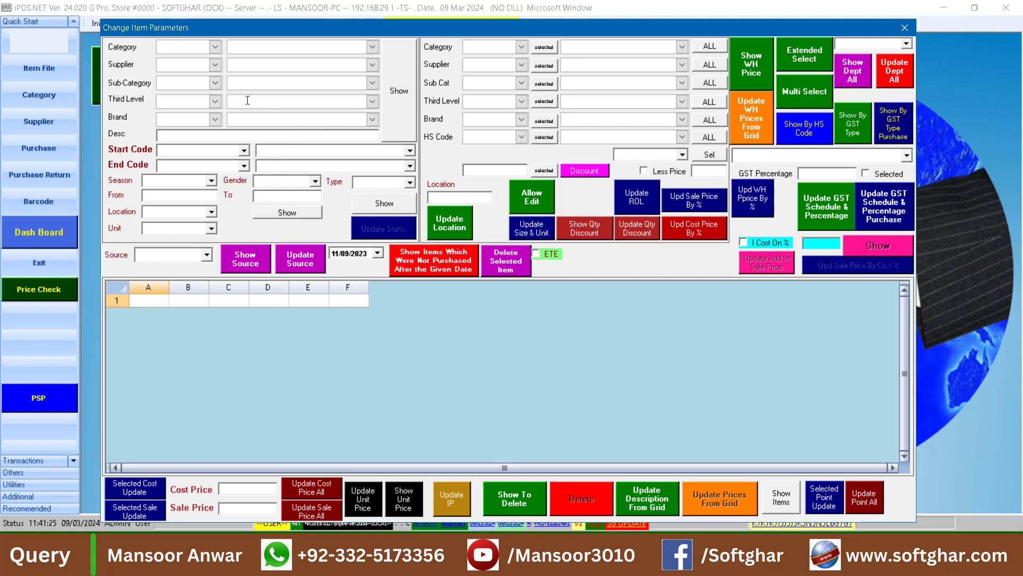
click(215, 47)
click(176, 70)
click(397, 83)
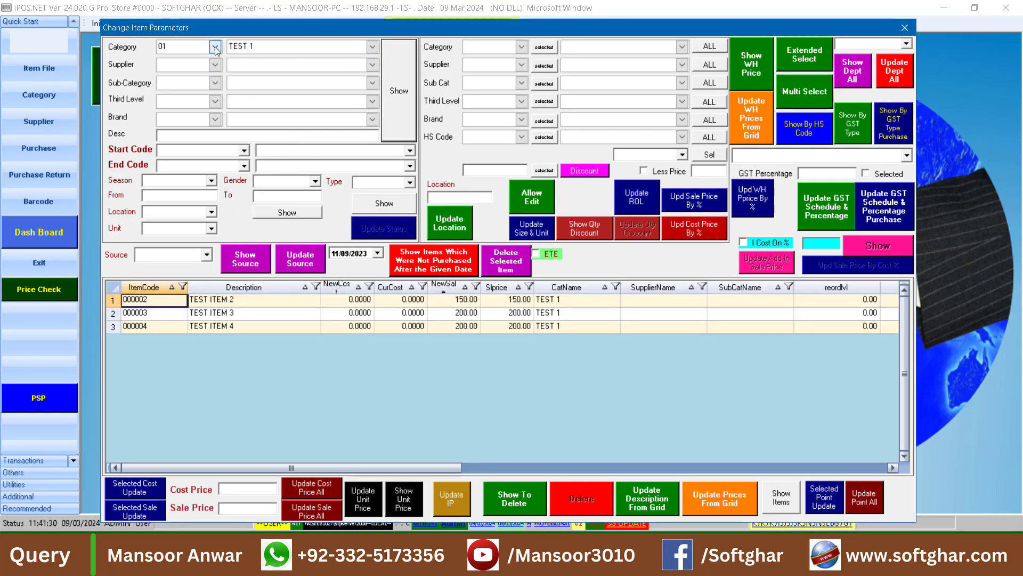
click(215, 46)
click(208, 82)
click(404, 80)
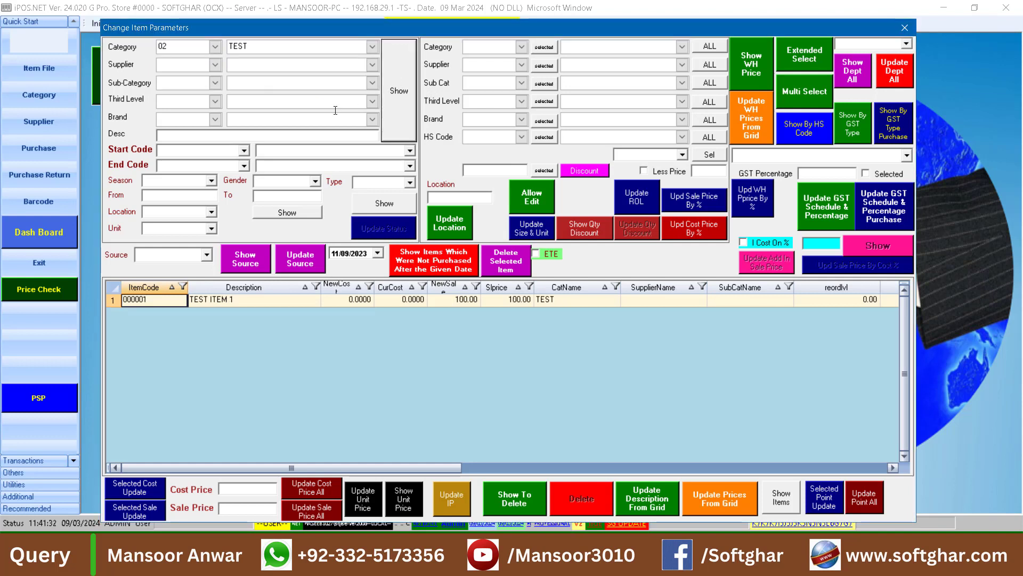
Filter the category TEST items by item type LOCAL and refresh the list
click(205, 195)
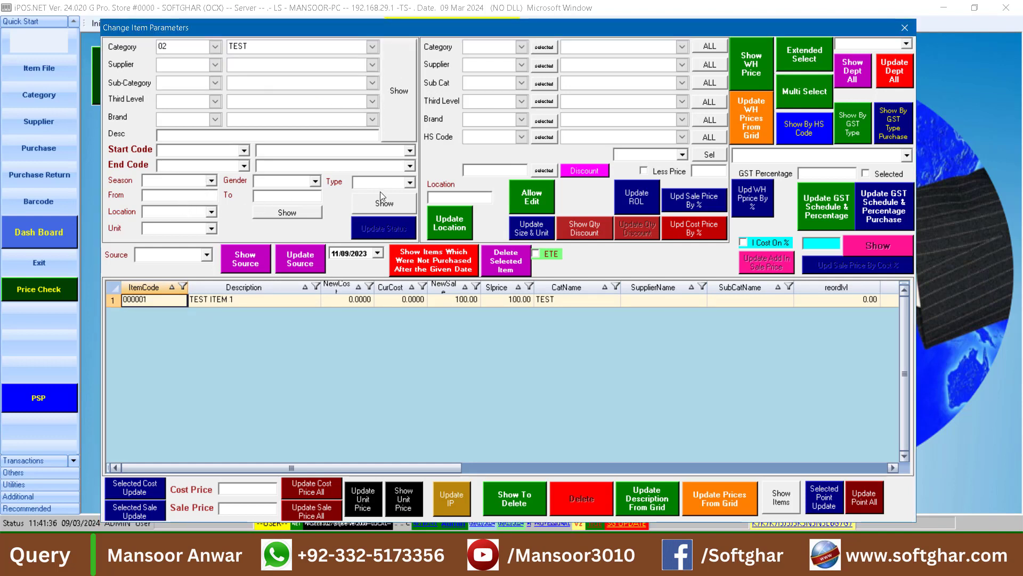
click(408, 182)
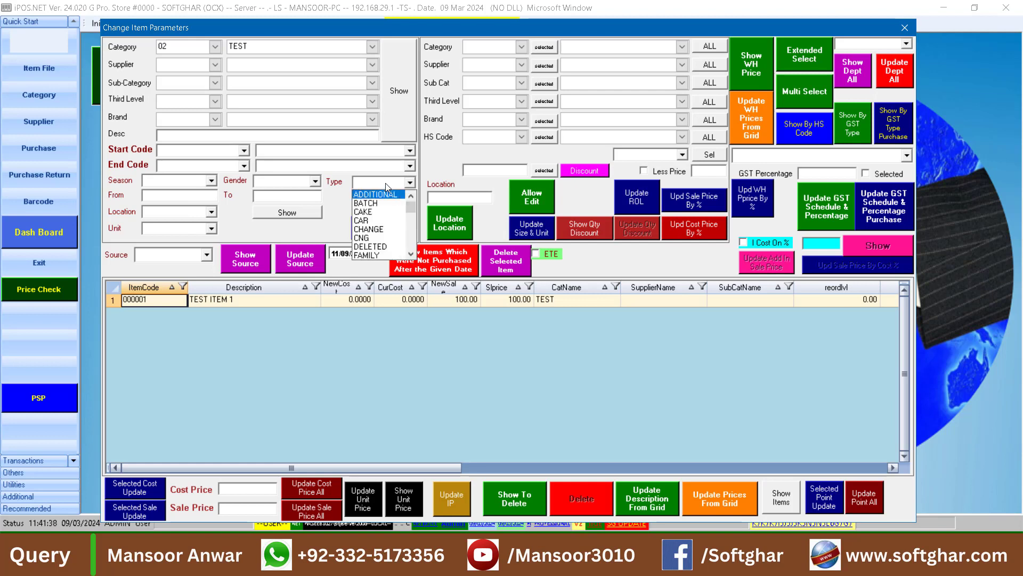
text(lo)
key(Down)
key(Return)
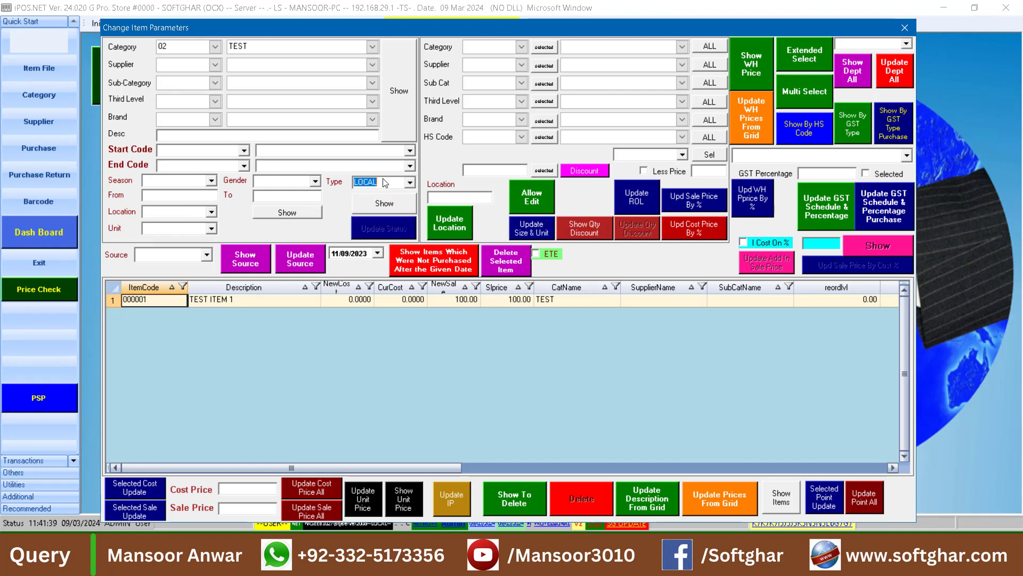
click(402, 206)
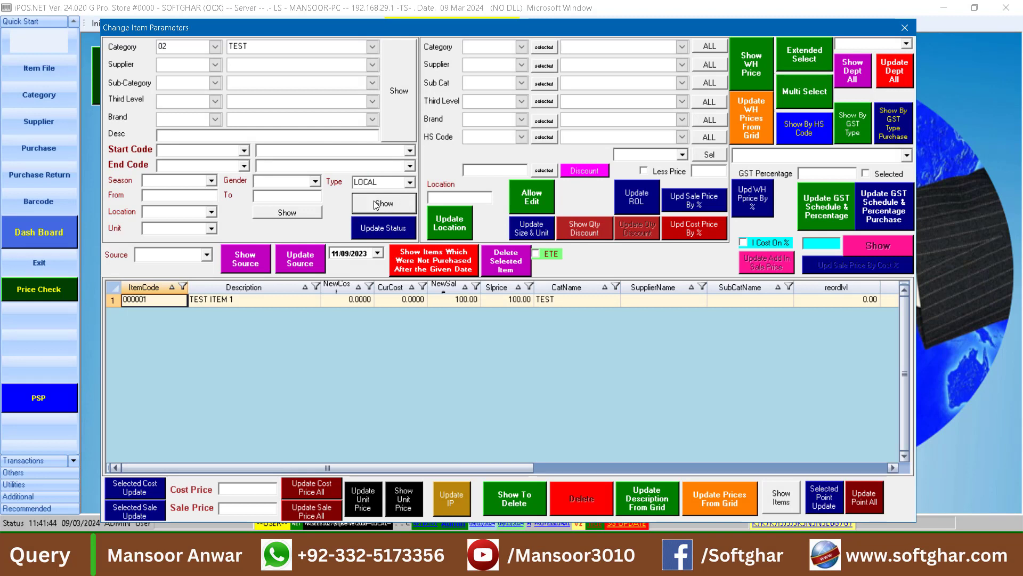
click(393, 125)
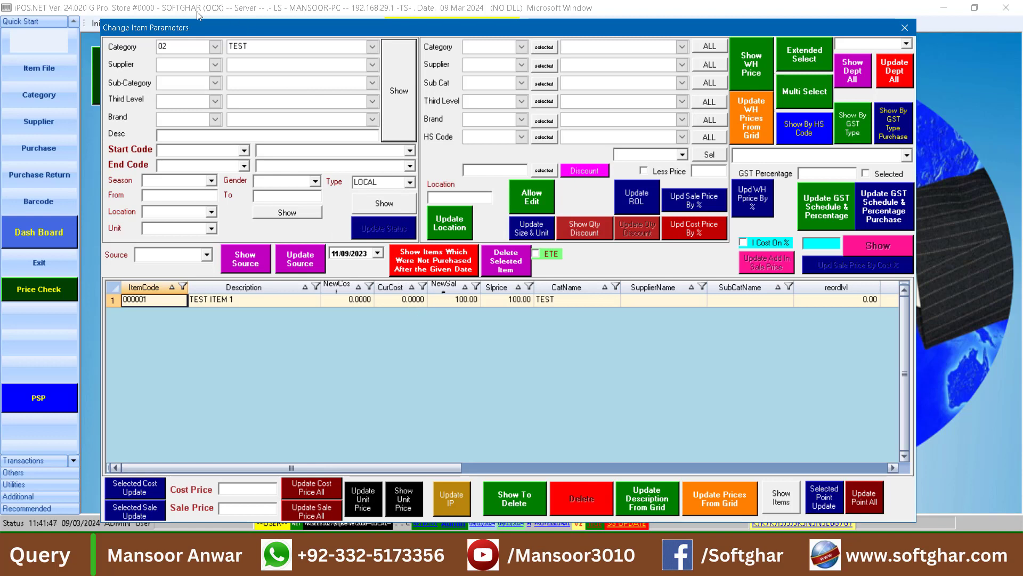
Clear the category code filter and reload, leaving only the LOCAL type filter
click(180, 45)
key(BackSpace)
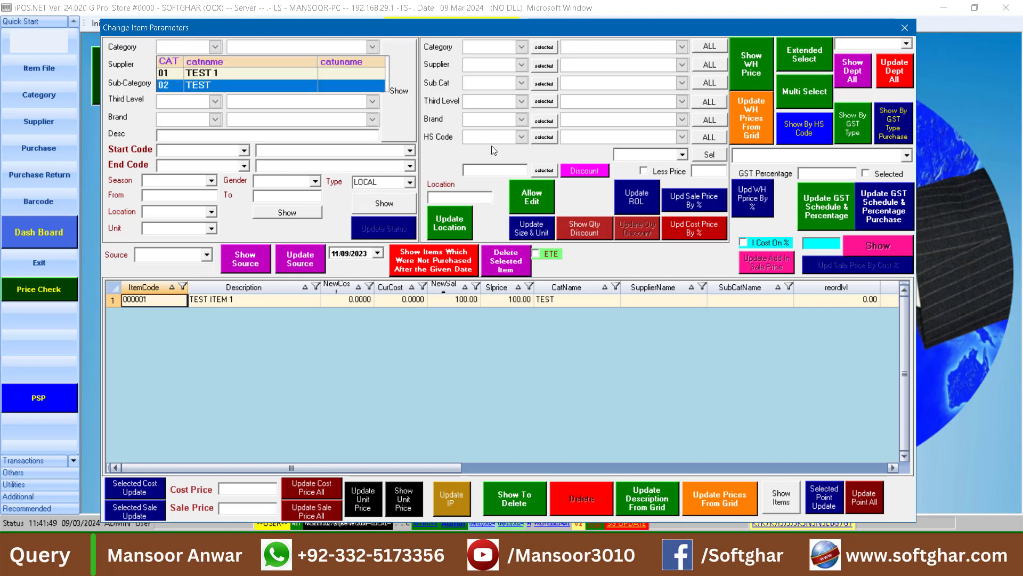
click(403, 116)
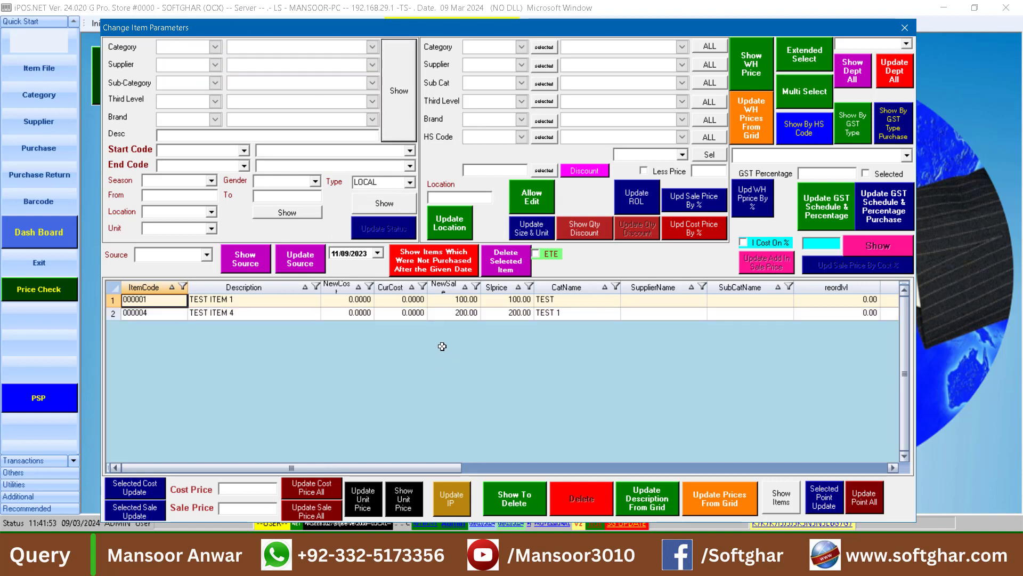
click(377, 182)
Delete the LOCAL type filter, reload the list, and scroll the grid right
key(BackSpace)
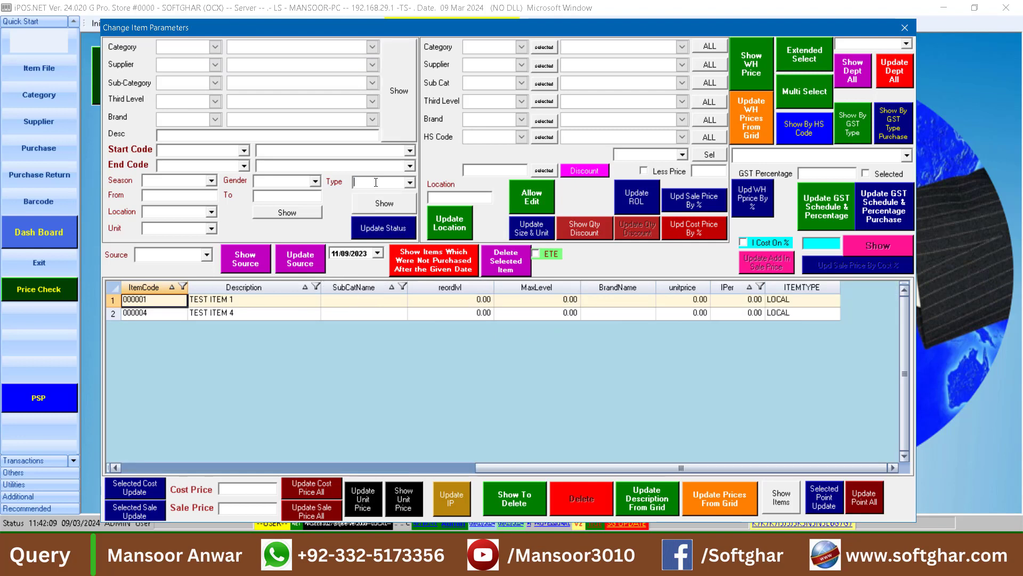
click(402, 103)
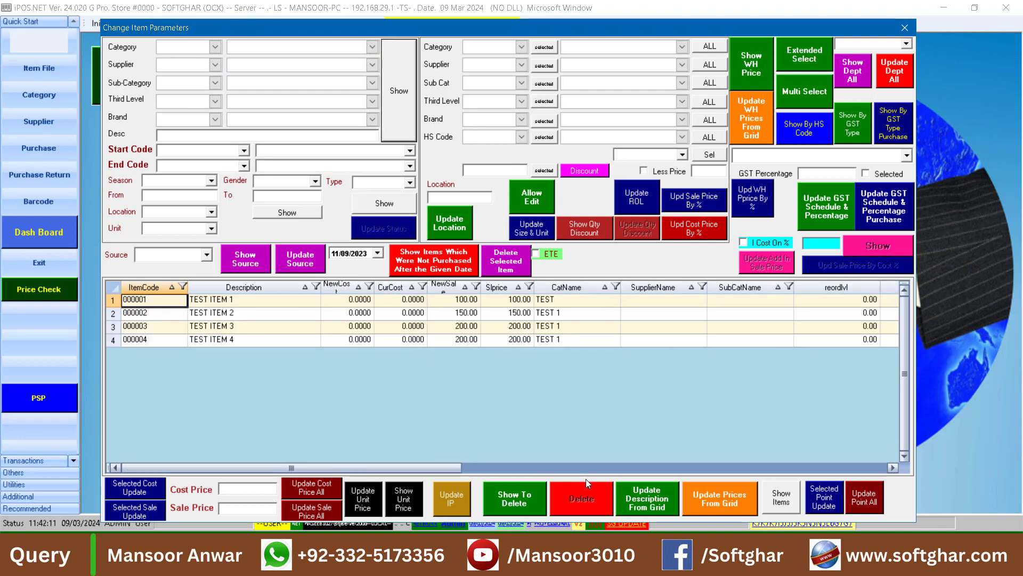
drag(526, 467, 924, 440)
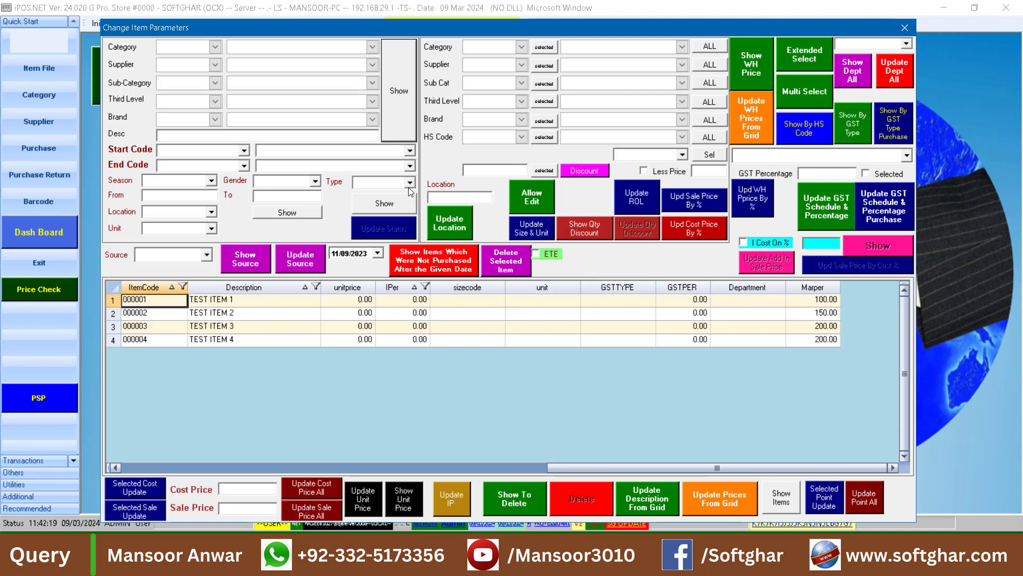
Select the item rows via the row selectors, ending with only TEST ITEM 4 selected
click(114, 301)
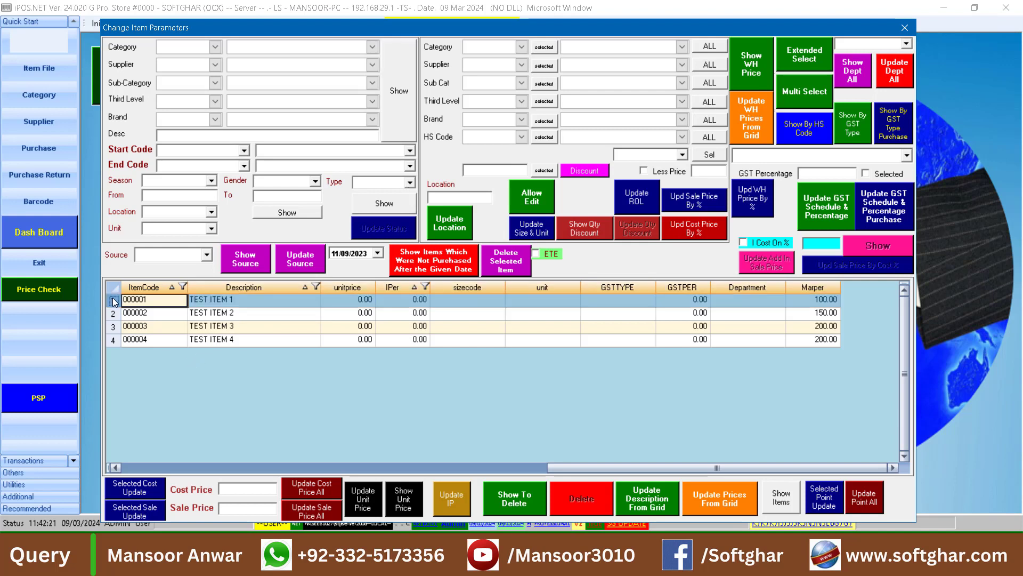
click(114, 340)
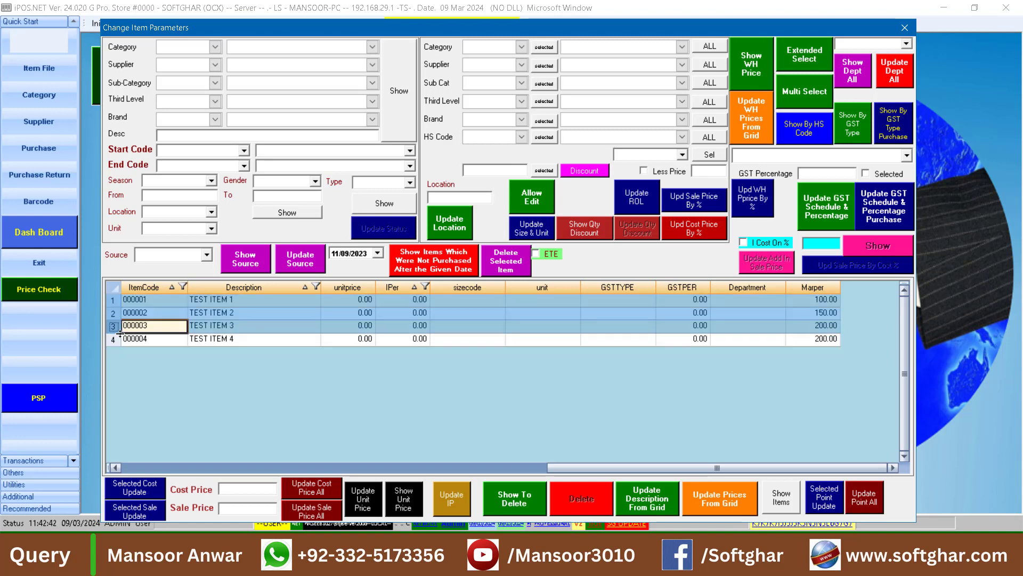
click(115, 347)
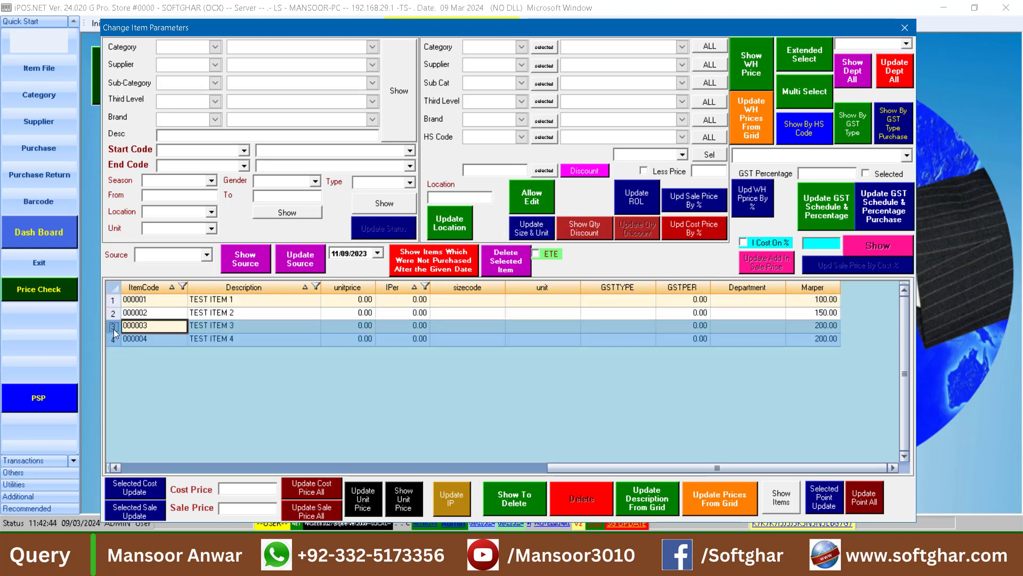
click(116, 329)
drag(115, 329, 116, 300)
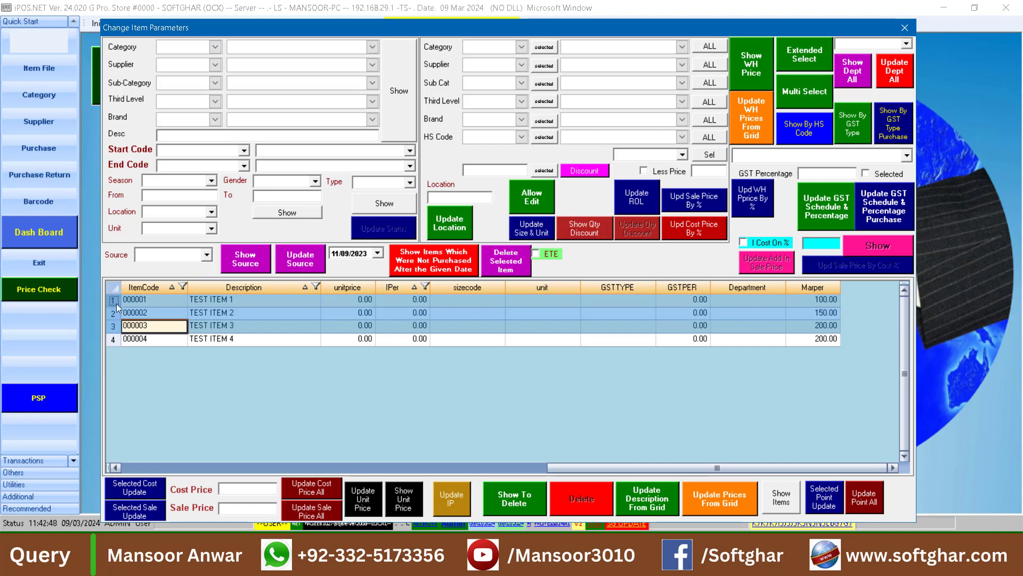
drag(117, 298, 118, 358)
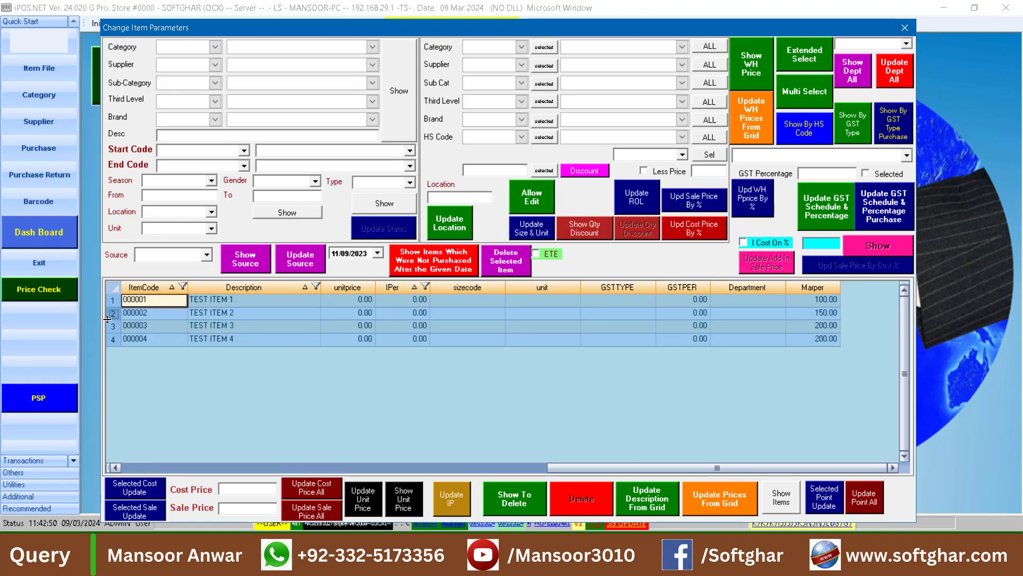
drag(113, 300, 116, 354)
click(112, 339)
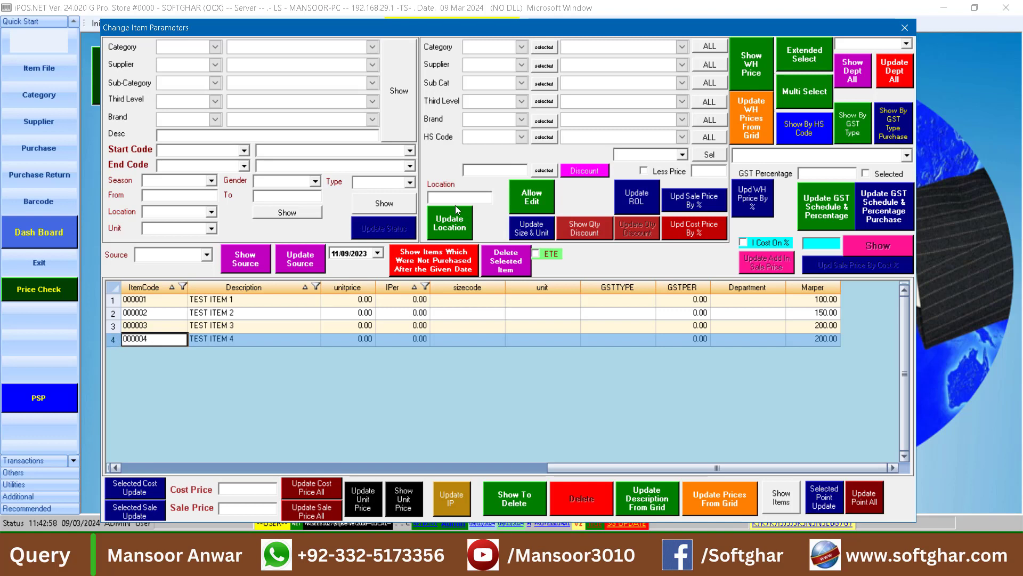
Choose DELETED as the item type, apply Update Status, and acknowledge the success message
click(407, 204)
click(410, 182)
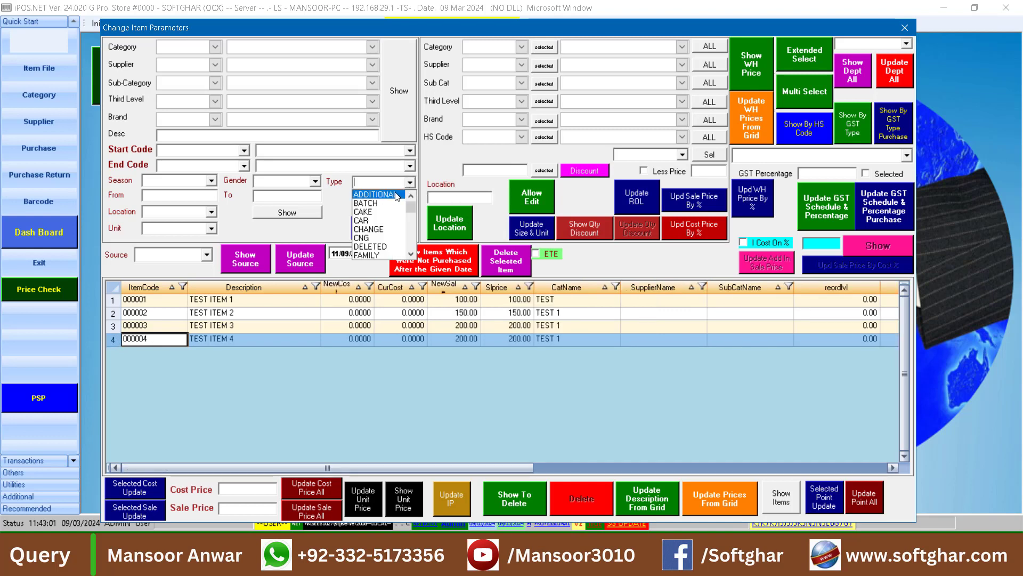
click(387, 246)
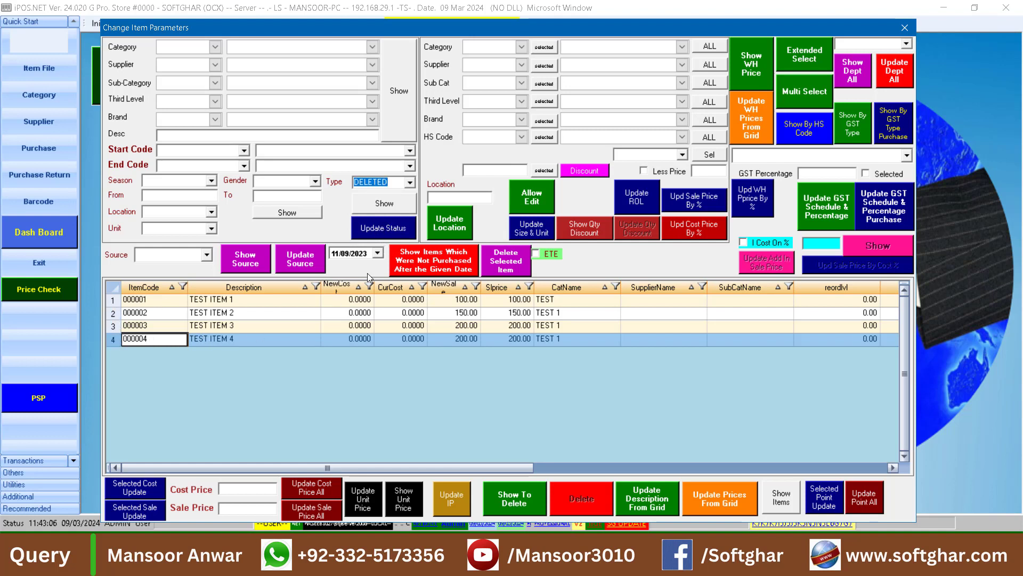
click(387, 234)
click(542, 319)
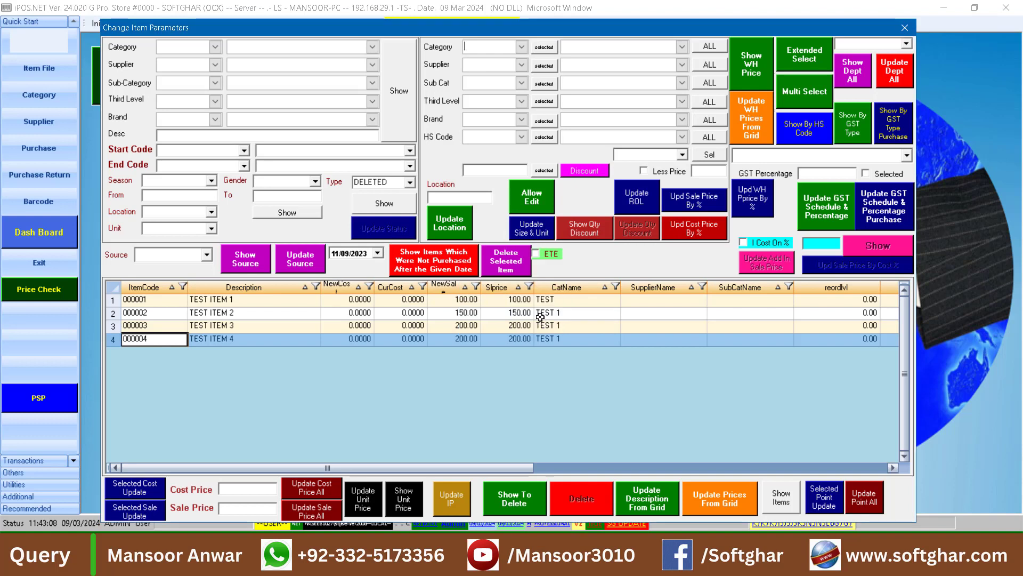
List the DELETED items and check their ITEMTYPE column reads DELETED
click(405, 208)
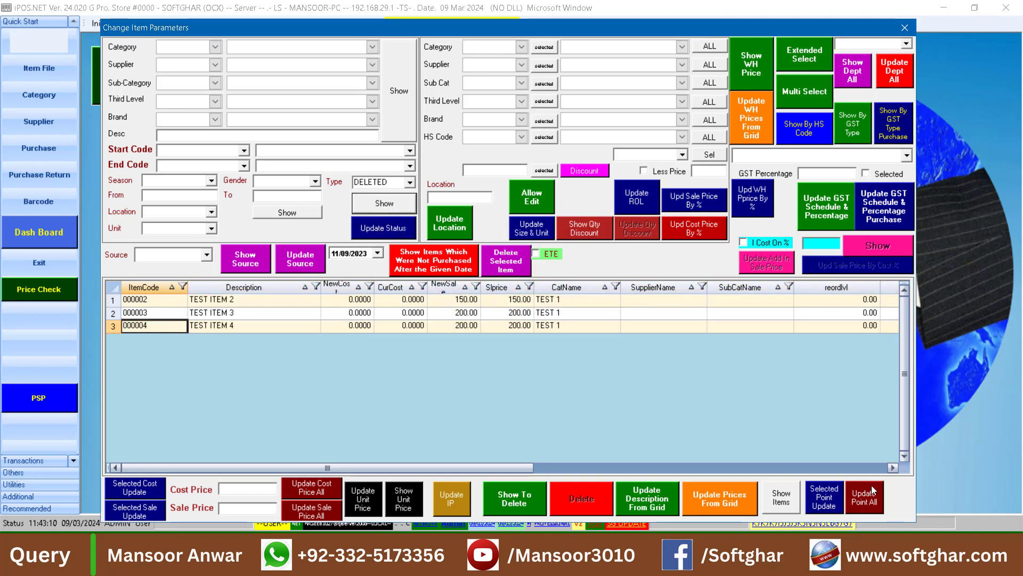
click(868, 469)
click(793, 302)
click(793, 323)
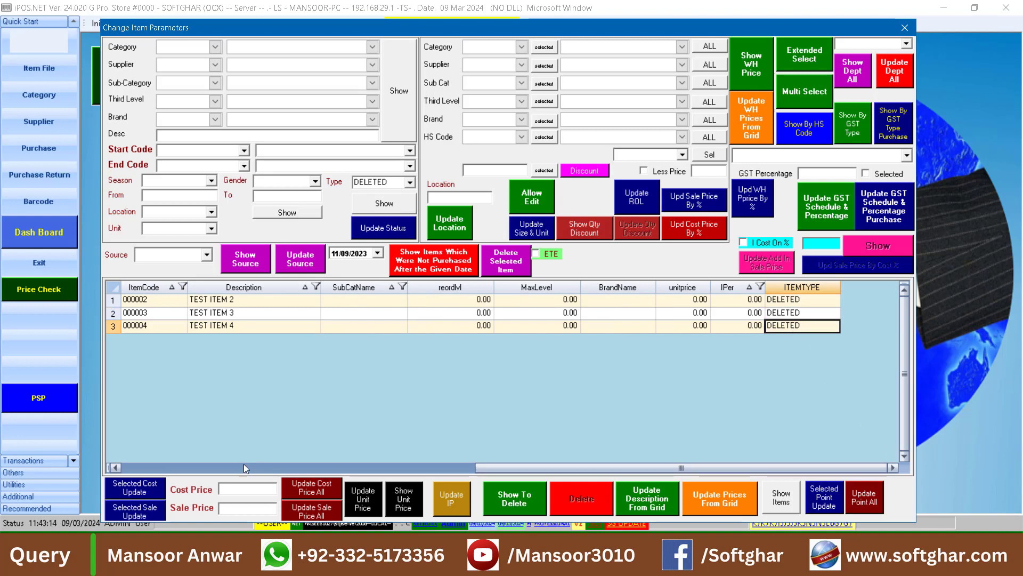
click(224, 467)
click(156, 326)
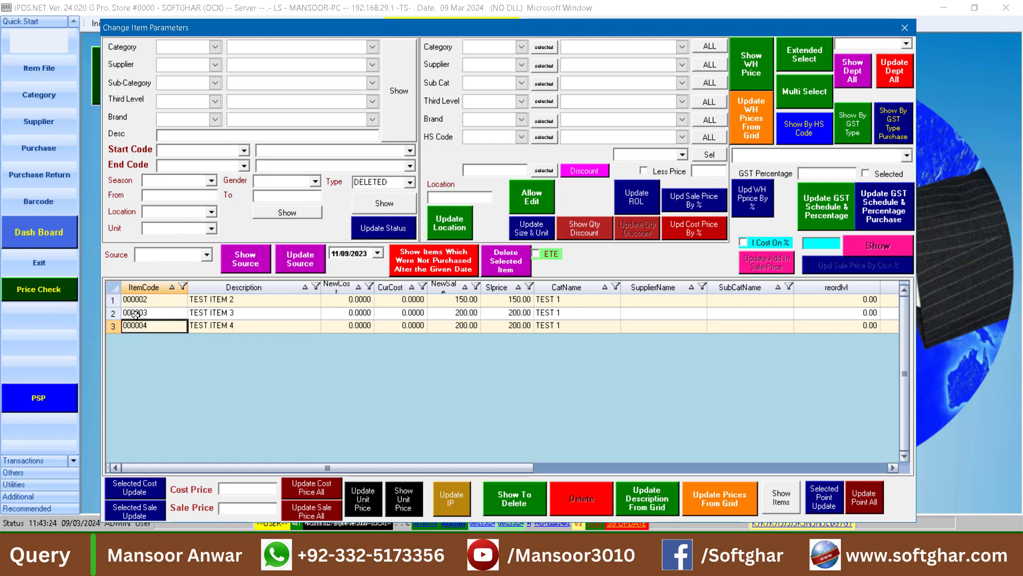
Change the three selected deleted items' type from DELETED to LOCAL and apply the update
click(114, 291)
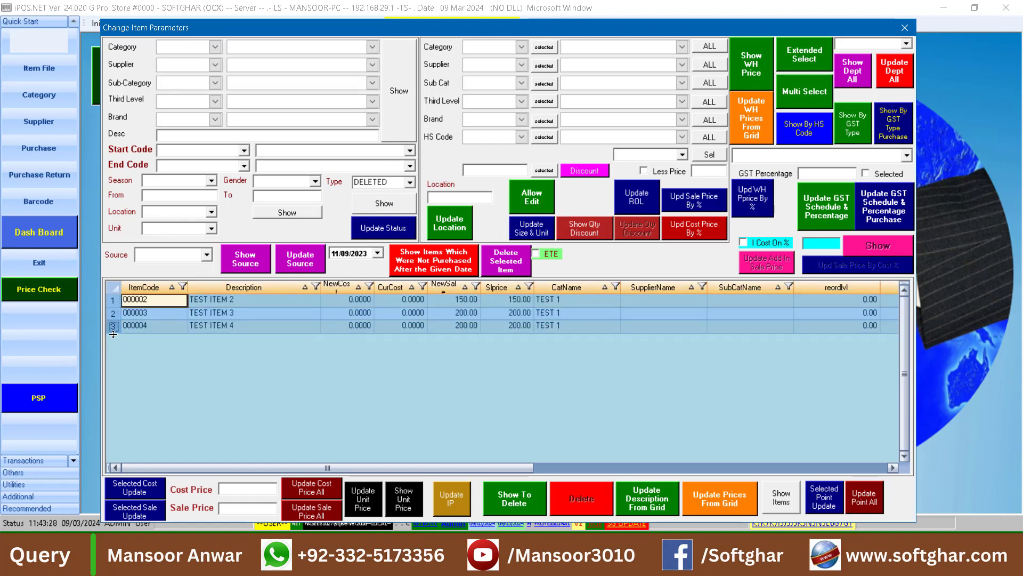
click(410, 182)
key(BackSpace)
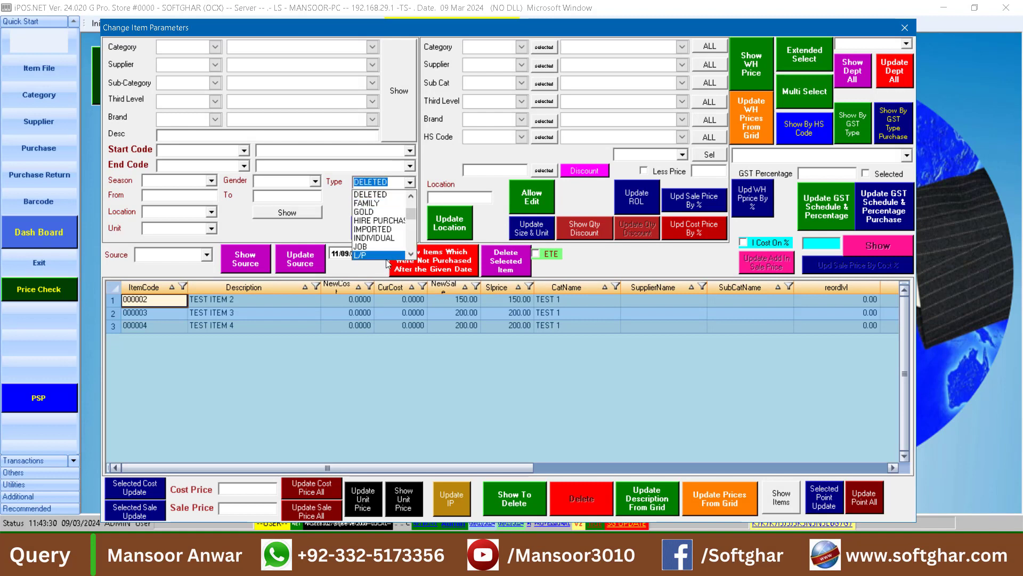
text(lo)
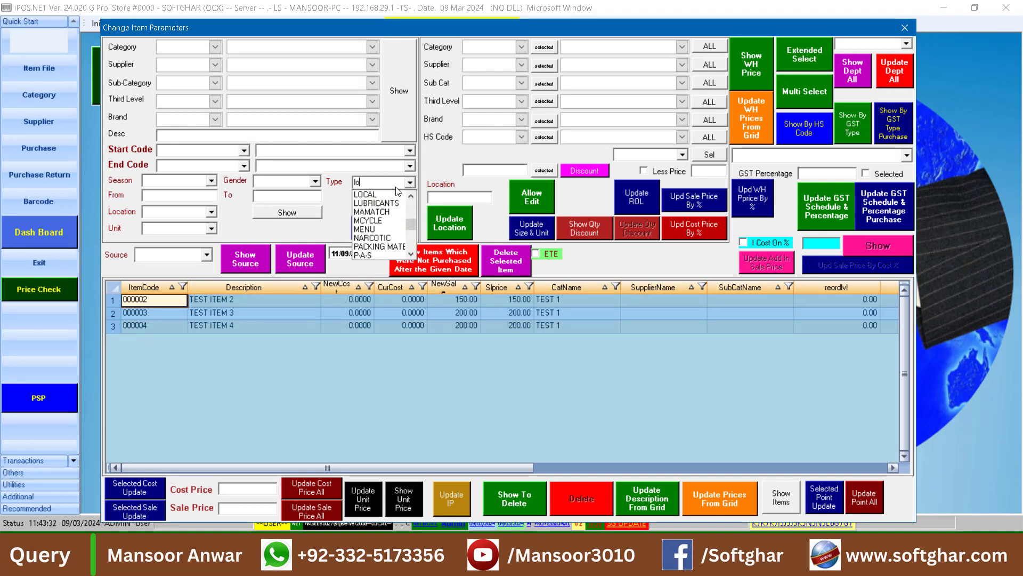
text(c)
key(Return)
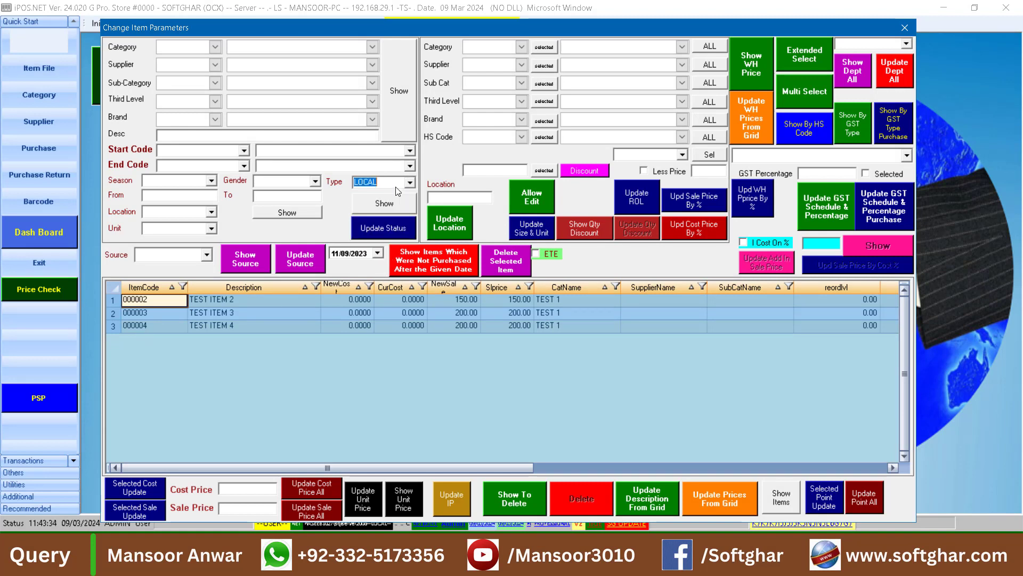
click(385, 235)
click(531, 320)
Reload the LOCAL item list and confirm TEST ITEM 3 and TEST ITEM 4 show type LOCAL
click(388, 205)
click(886, 467)
click(786, 325)
click(789, 340)
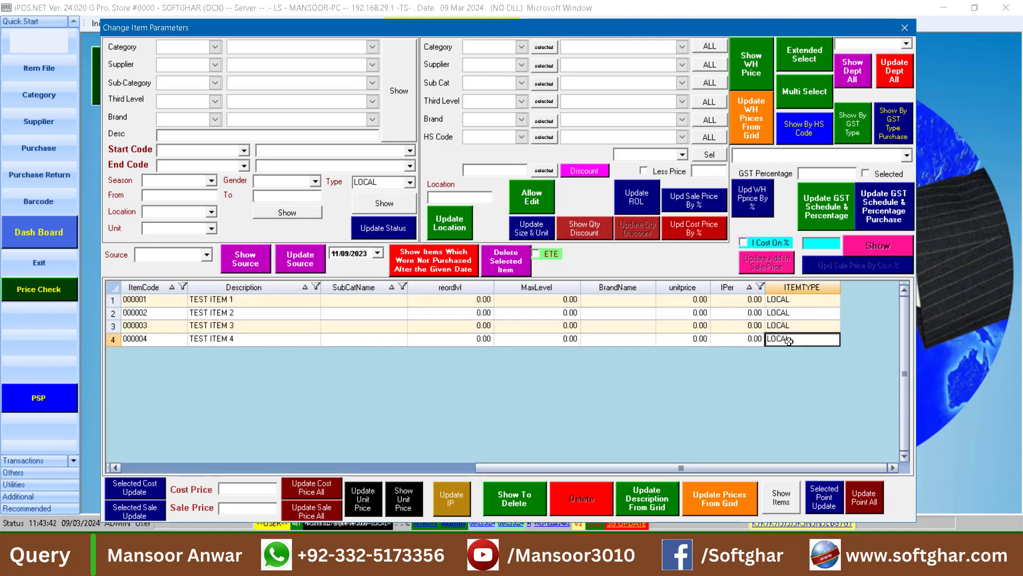